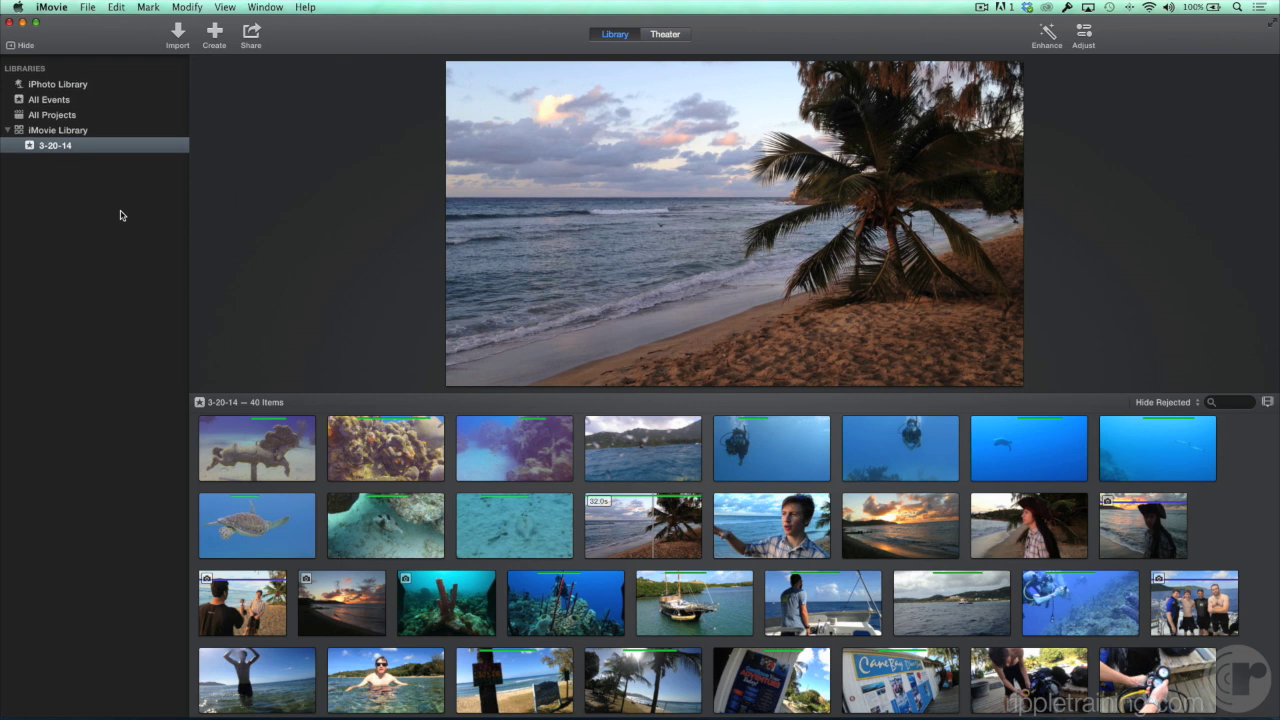
Select the 3-20-14 event and create a No Theme movie titled 'My First Dive'.
click(94, 149)
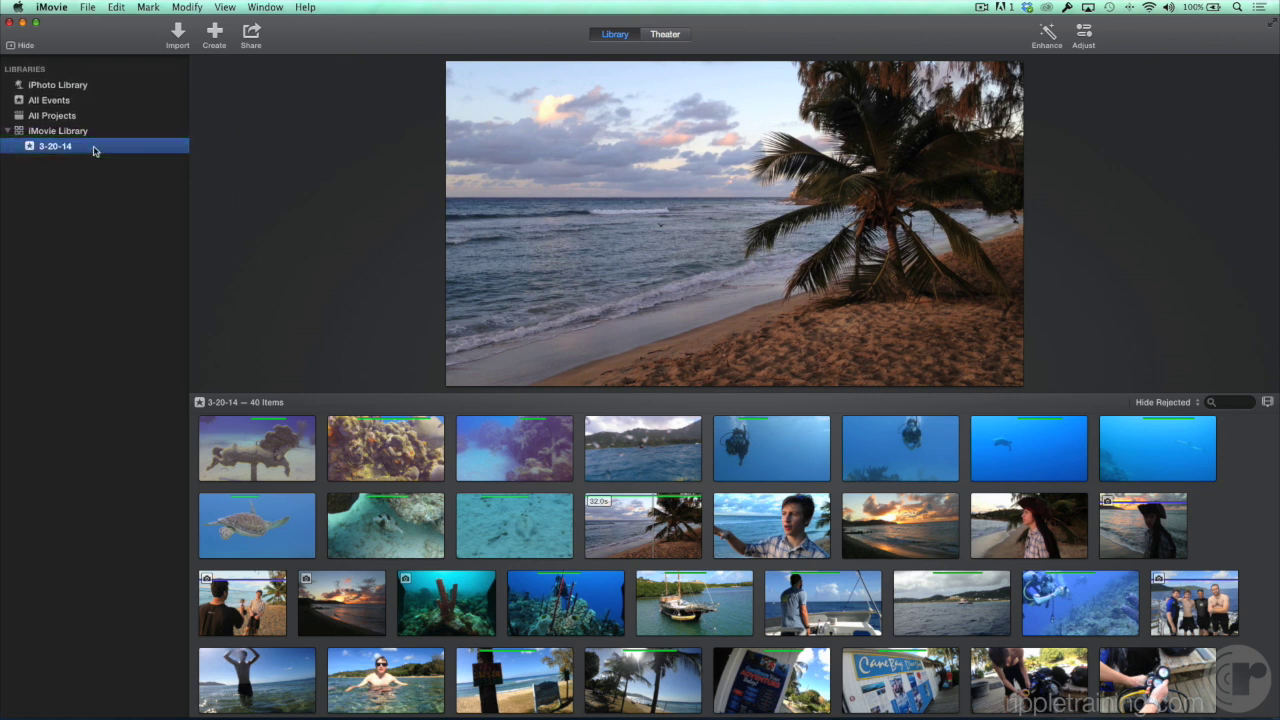
click(216, 35)
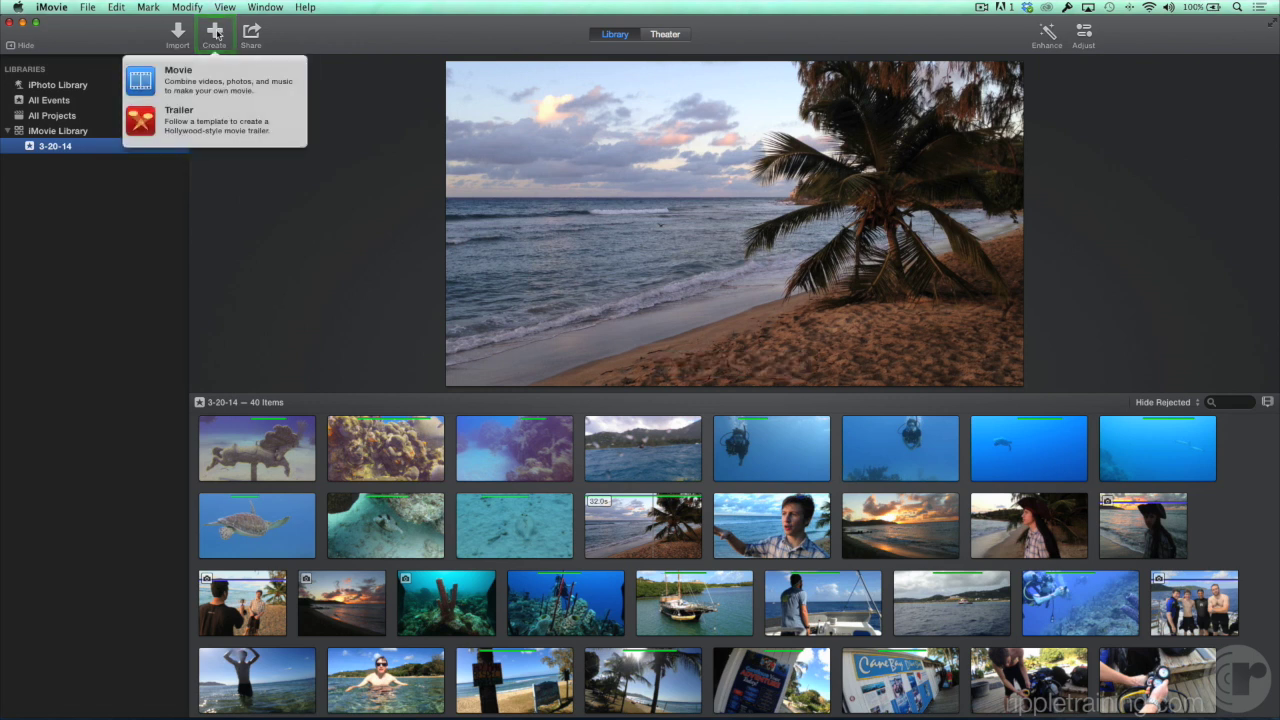
click(175, 84)
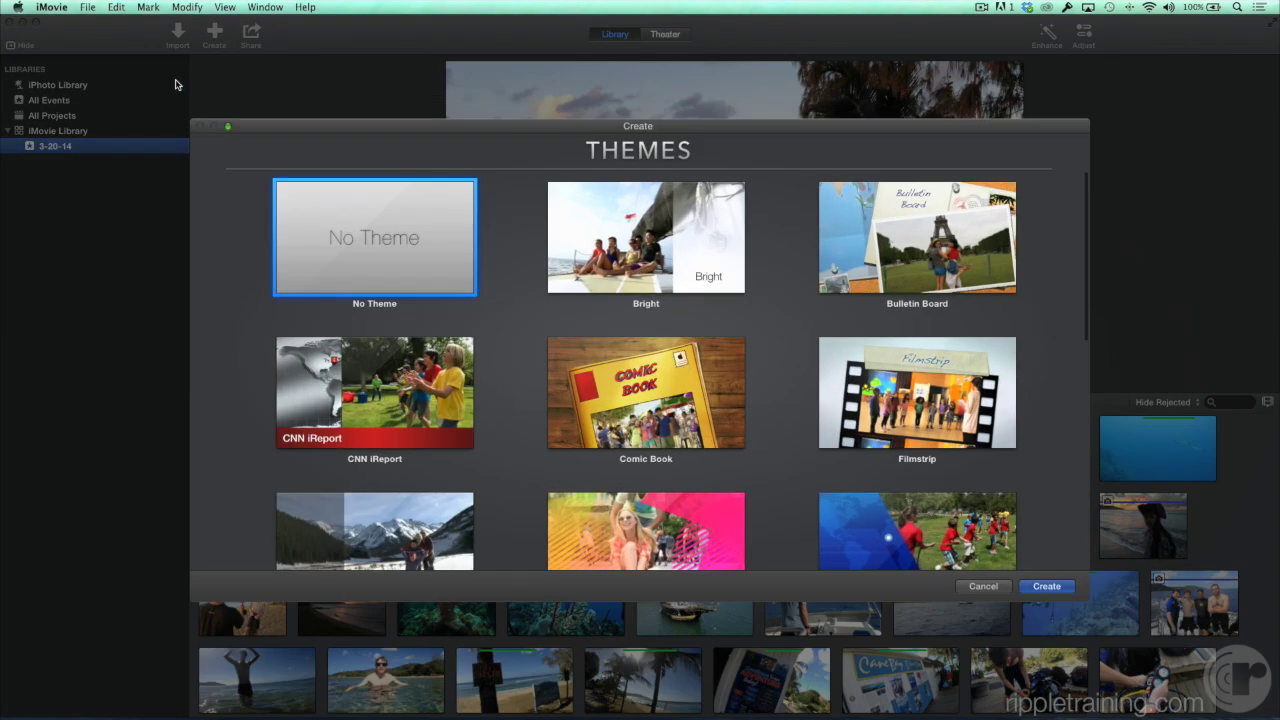
scroll(142, 282, down, 10)
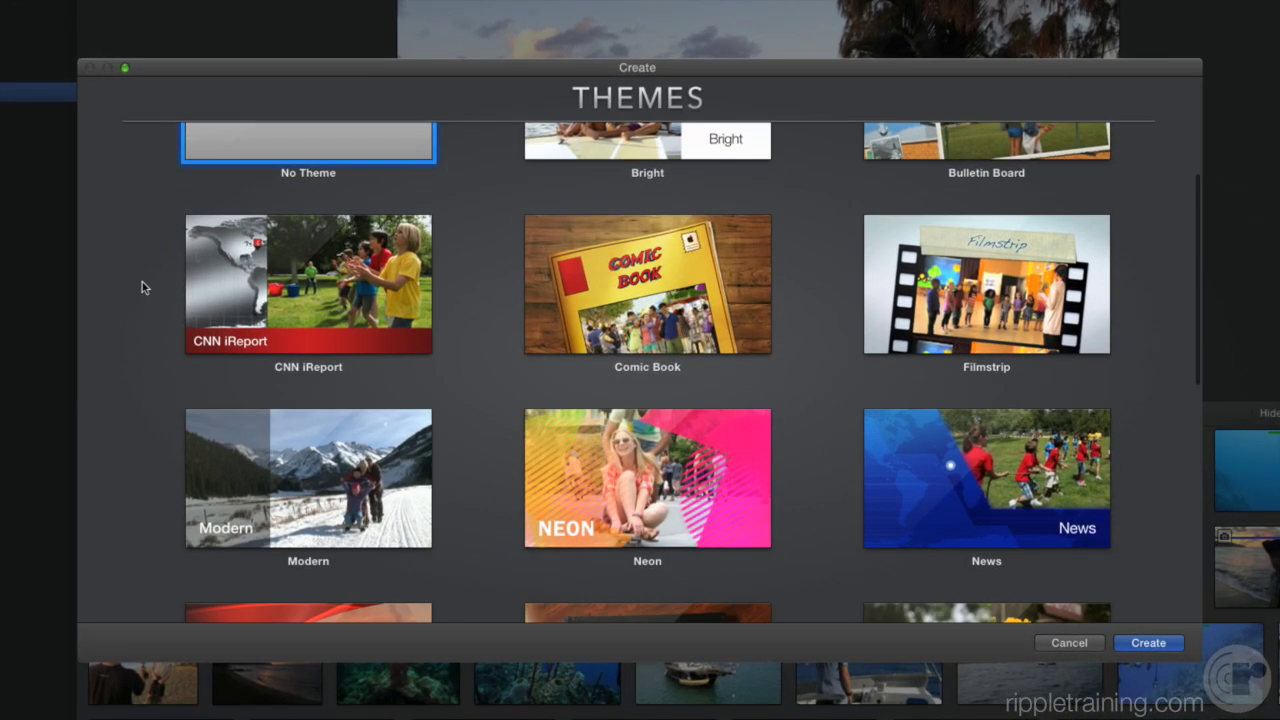
scroll(142, 287, up, 10)
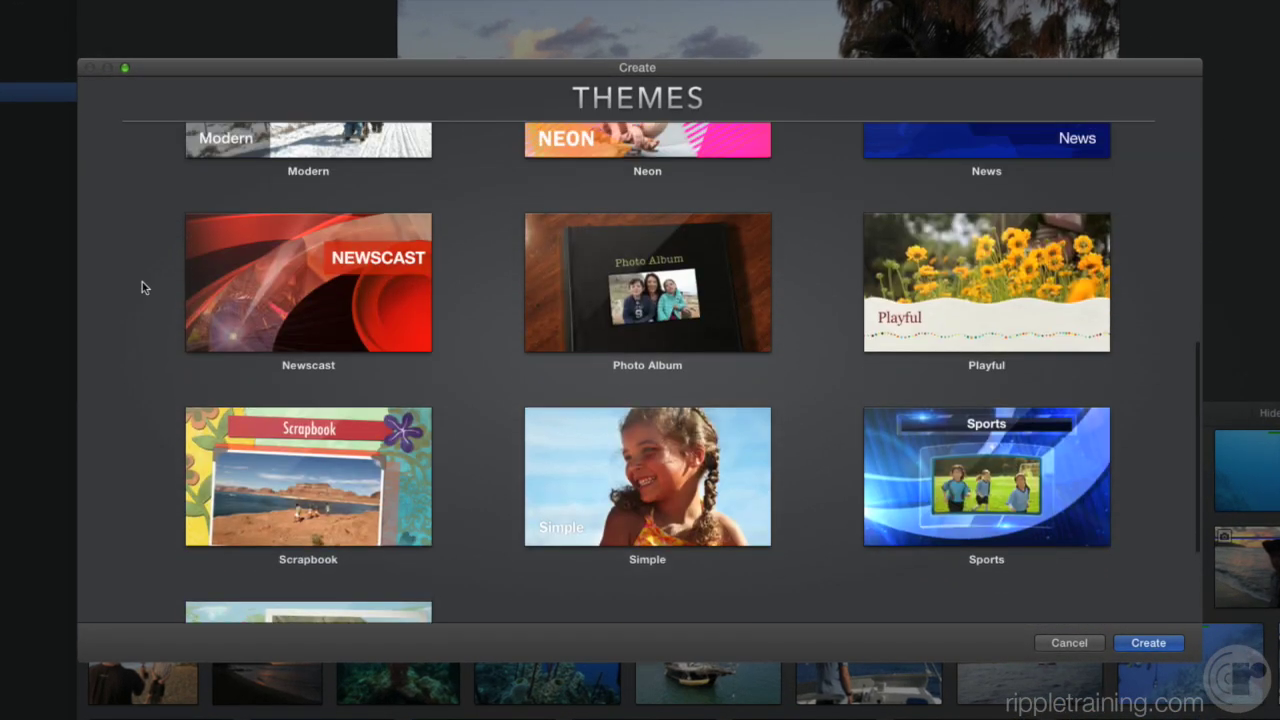
scroll(142, 287, up, 3)
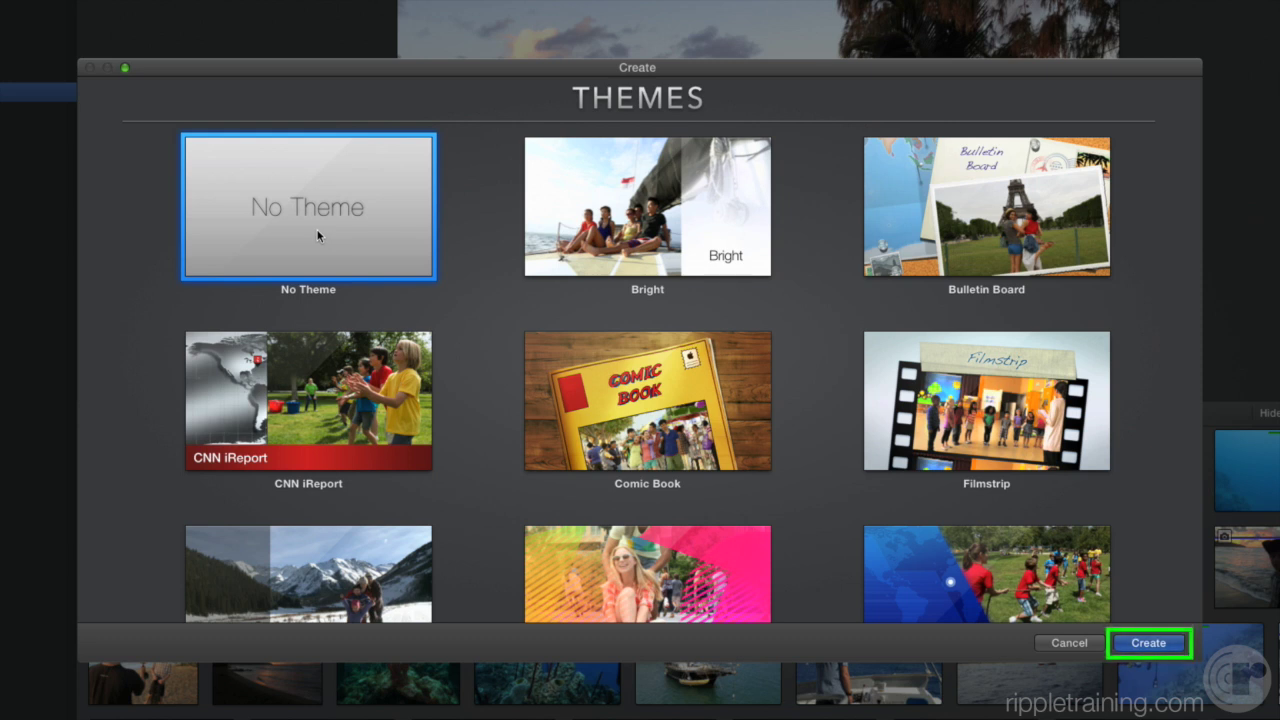
key(Return)
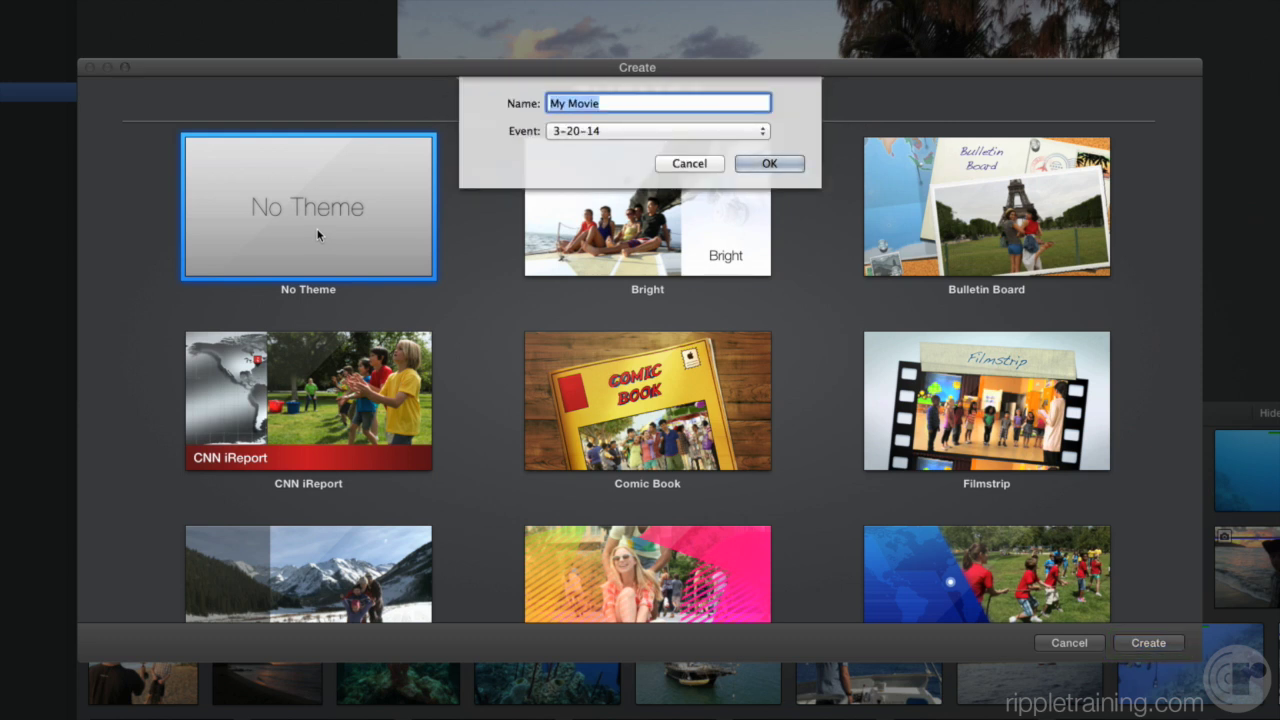
text(M)
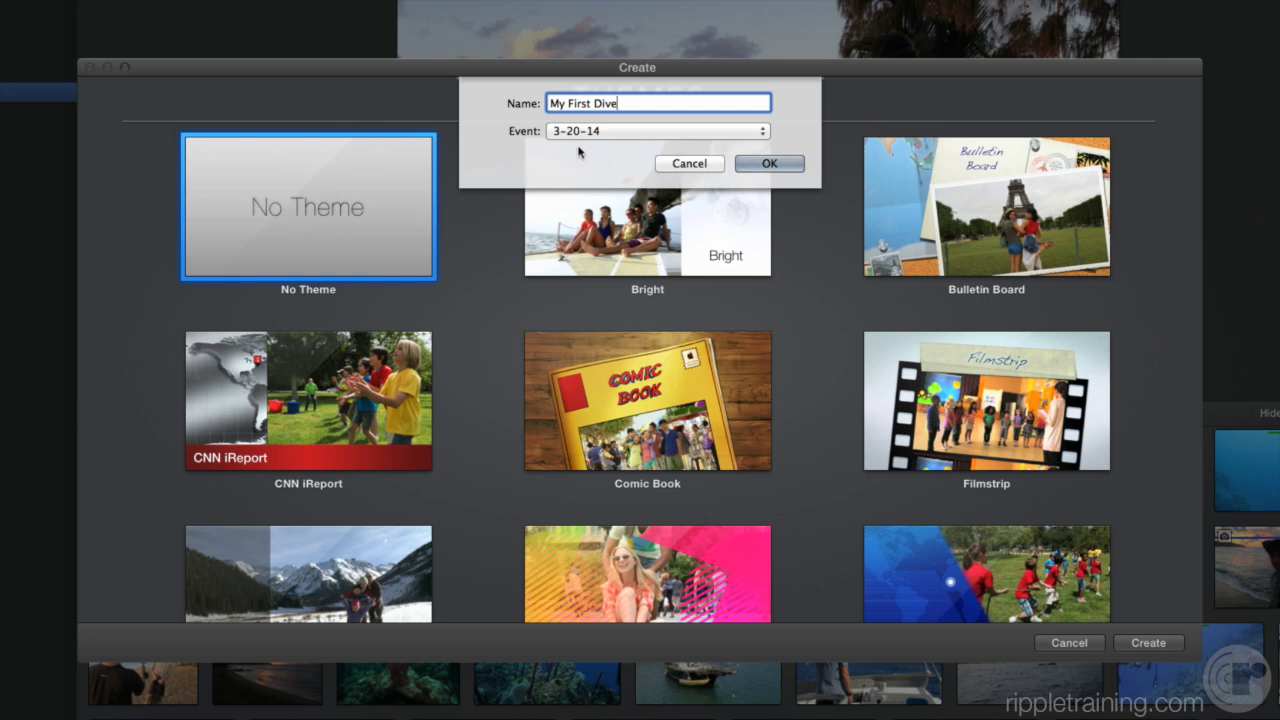
click(766, 164)
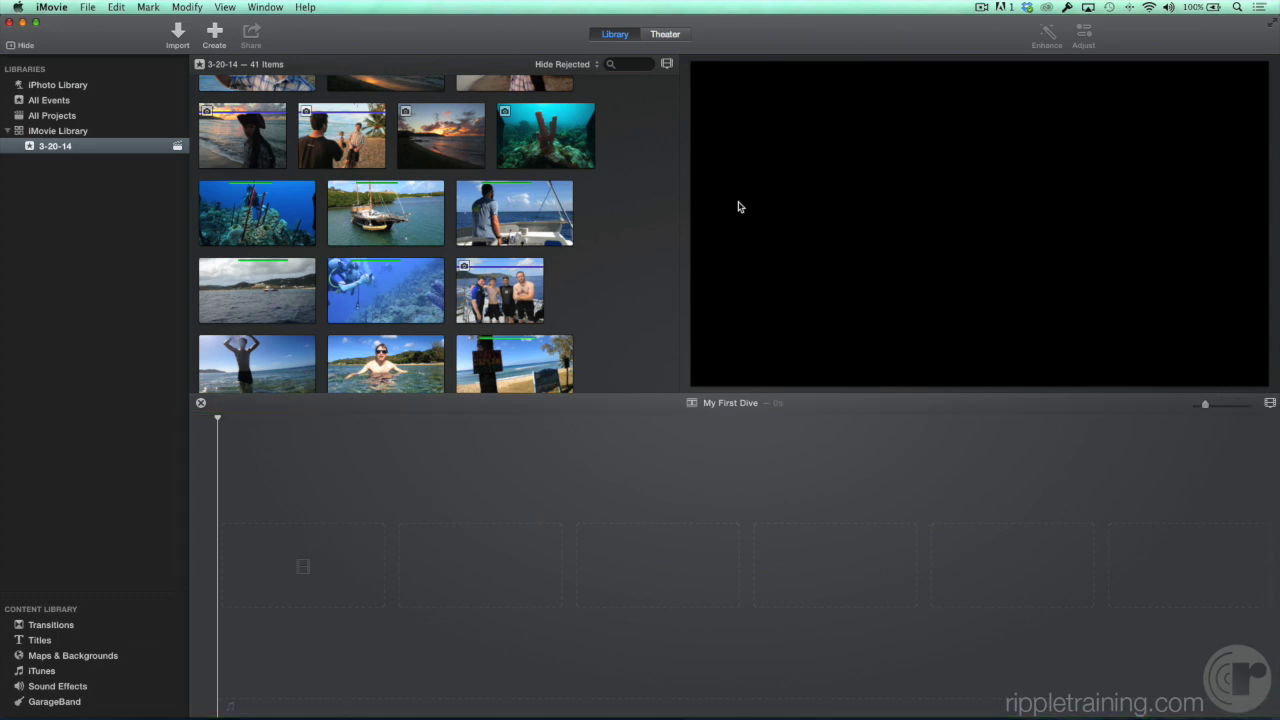
Filter the browser to Favorites and append the descending diver, sea turtle and spotted fish clips.
click(580, 66)
click(581, 84)
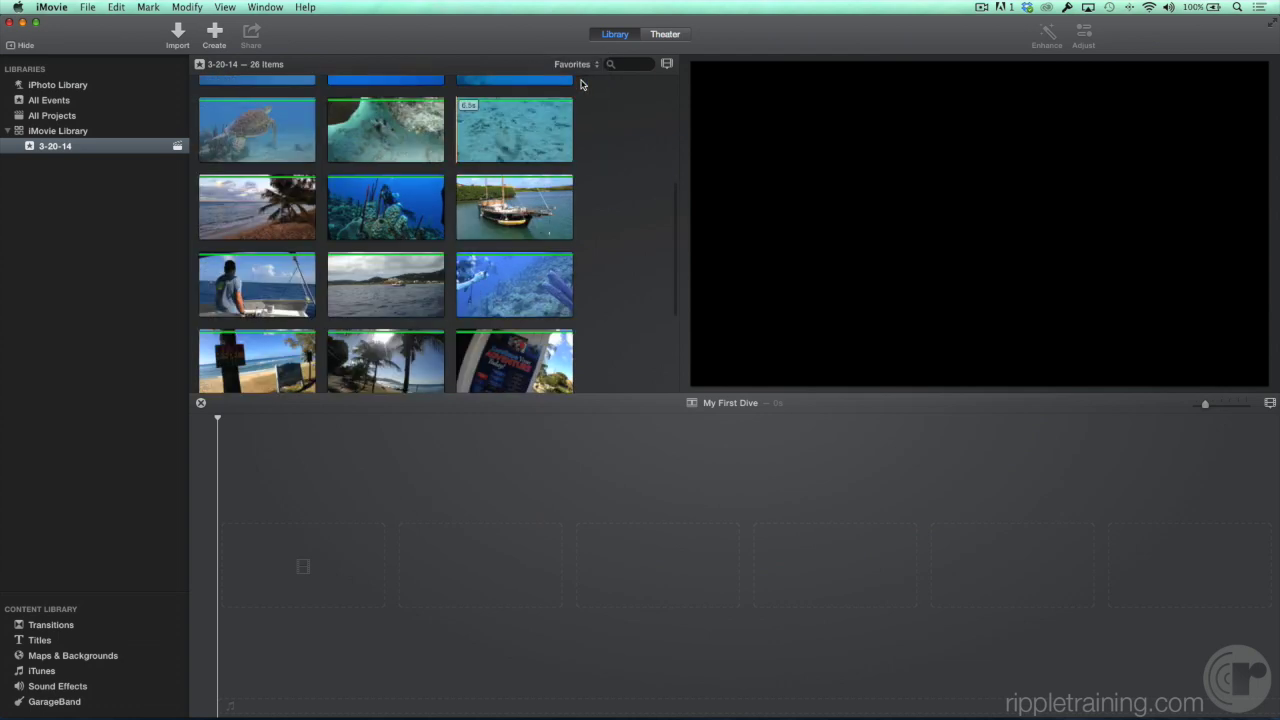
scroll(606, 181, up, 5)
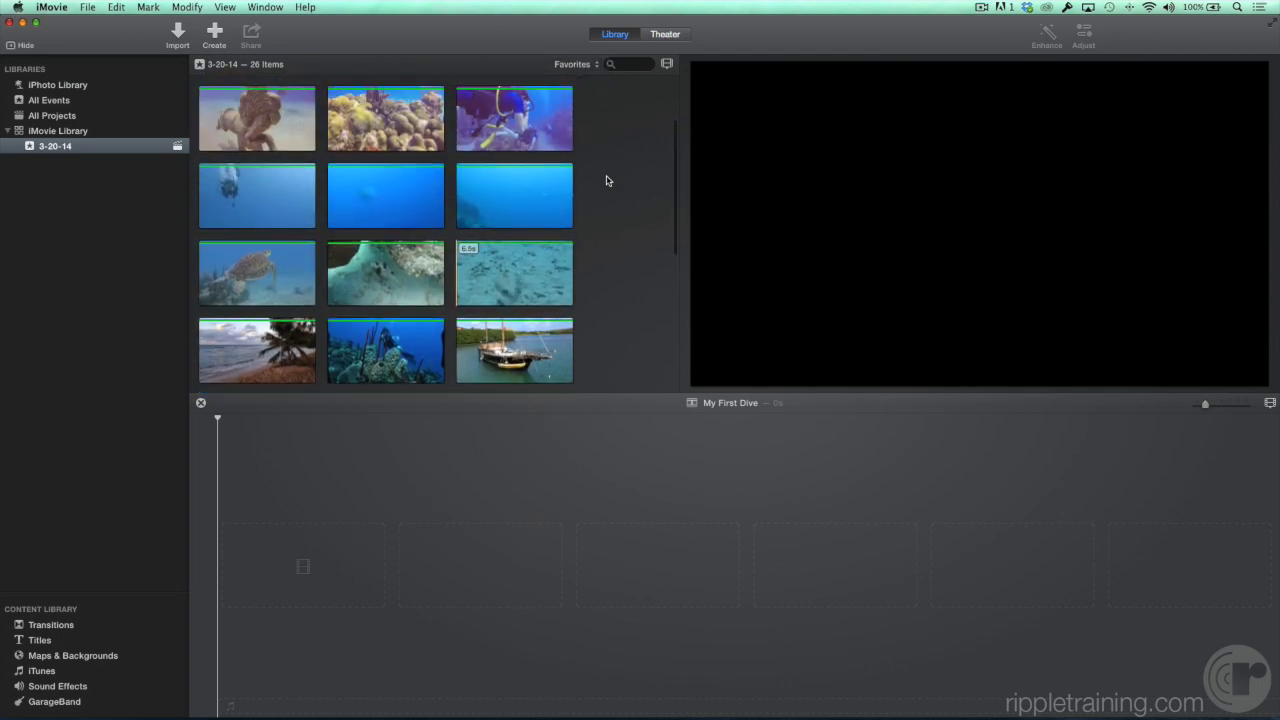
click(267, 199)
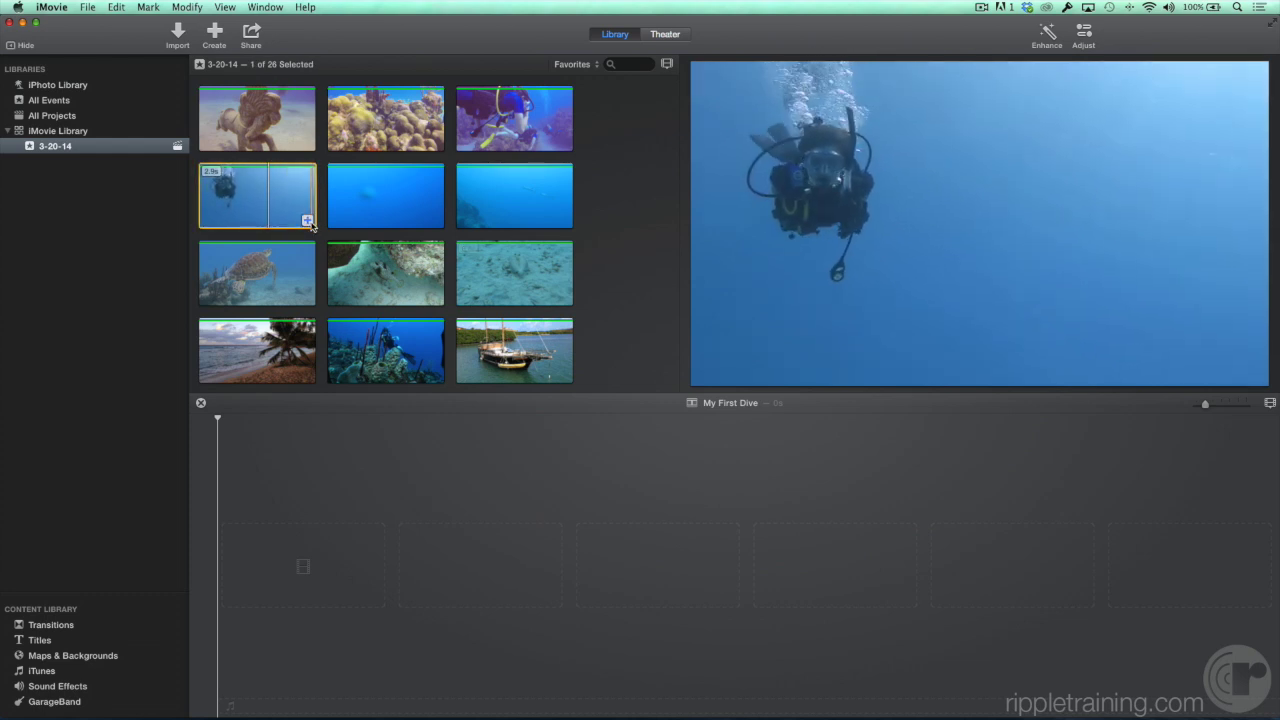
click(308, 221)
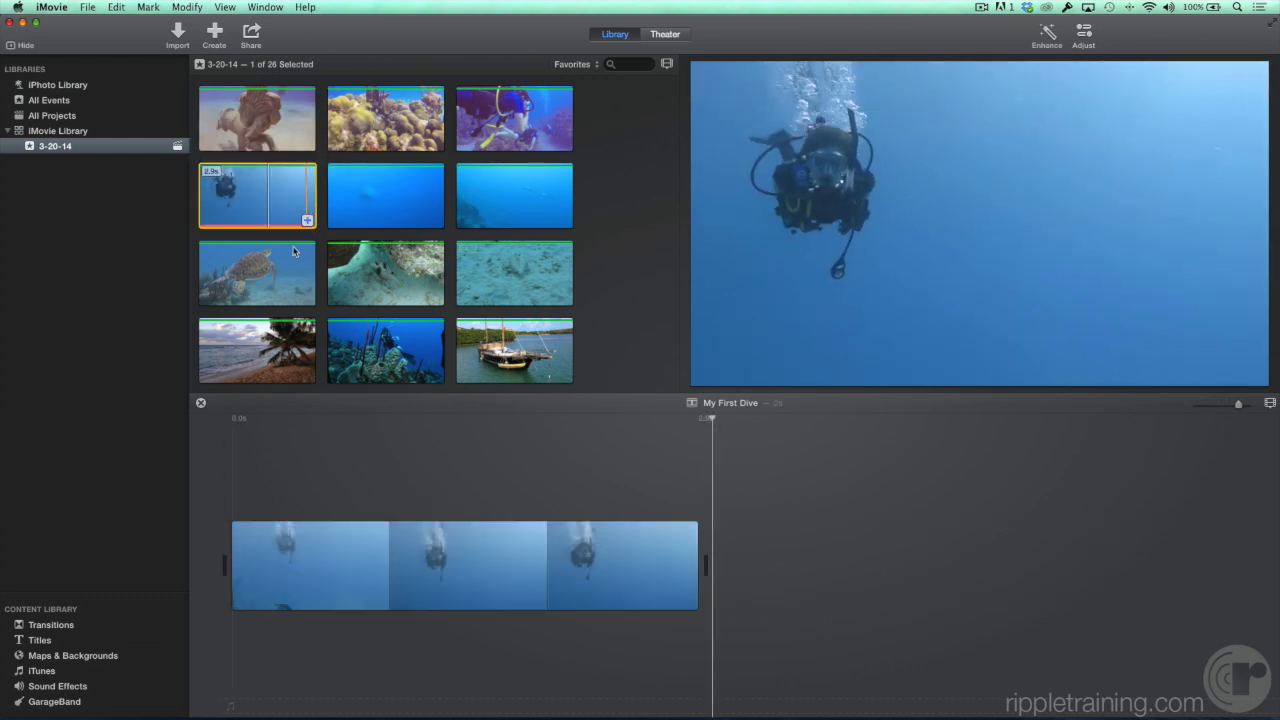
click(274, 276)
click(308, 302)
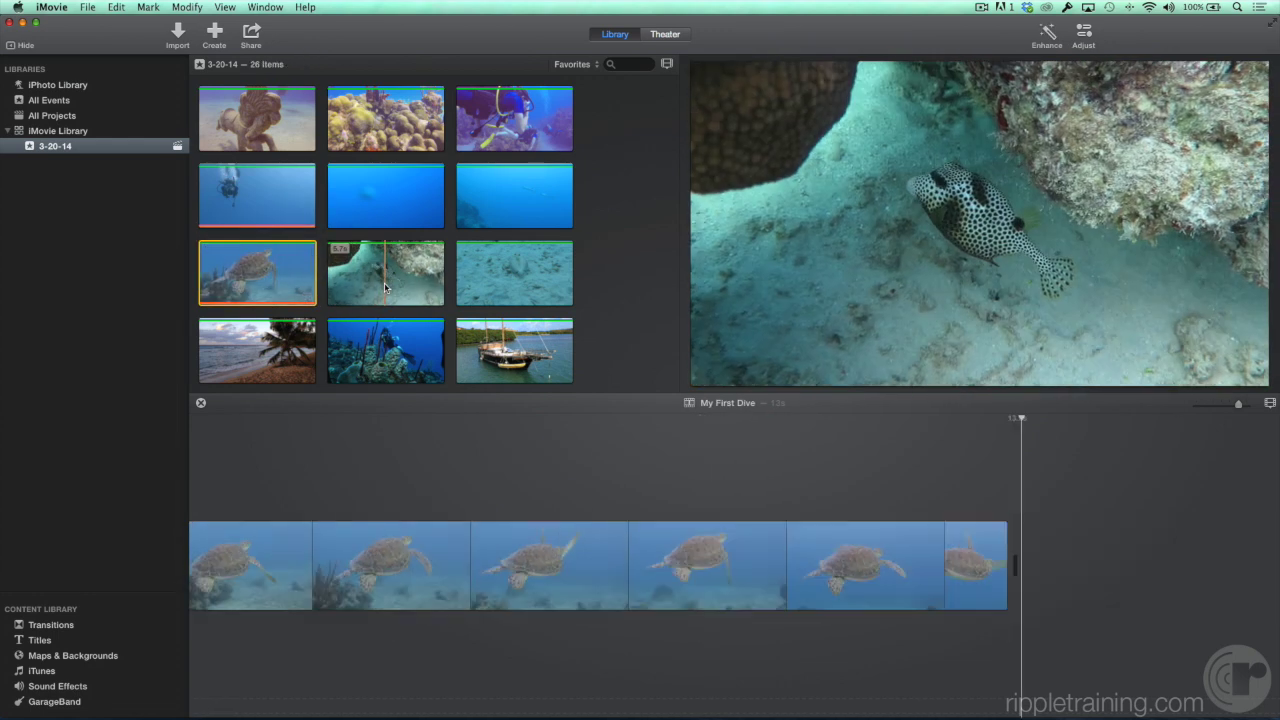
click(437, 300)
scroll(437, 303, down, 2)
key(e)
Append sections of the palm beach, reef diver, sailboat and boat driver clips, plus the open-water boat clip.
scroll(437, 303, down, 1)
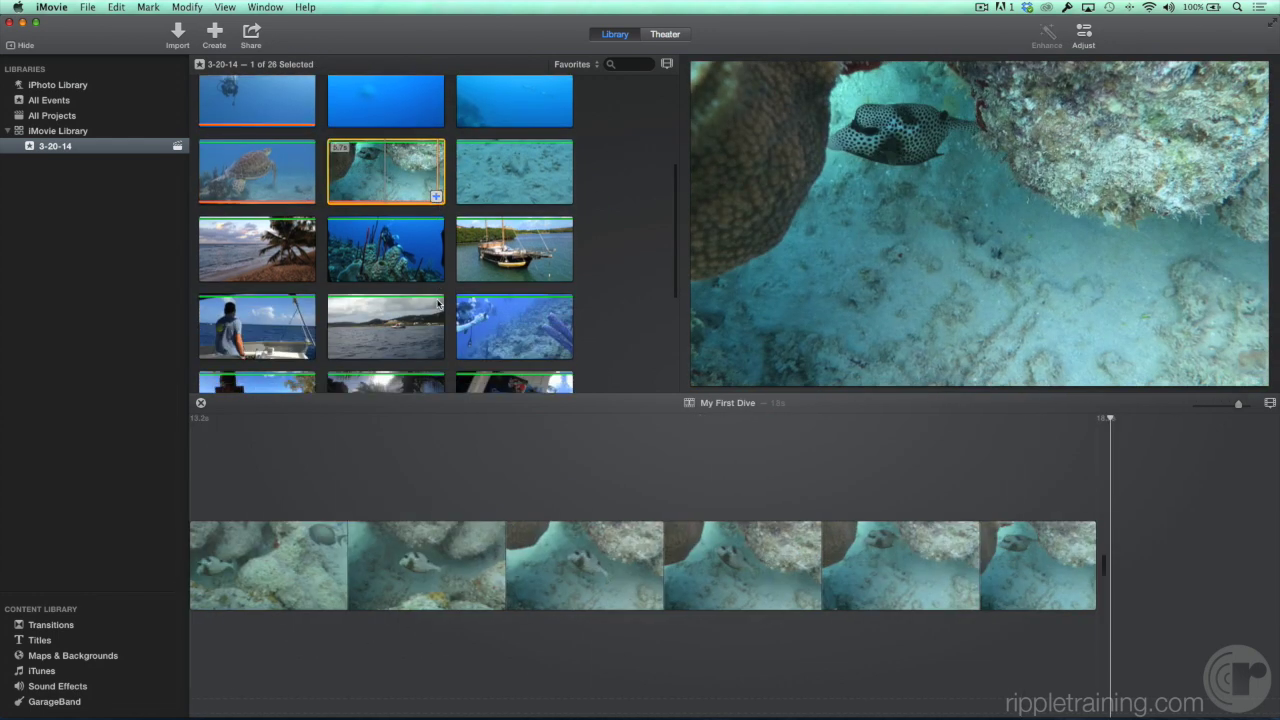
drag(230, 254, 296, 254)
click(287, 273)
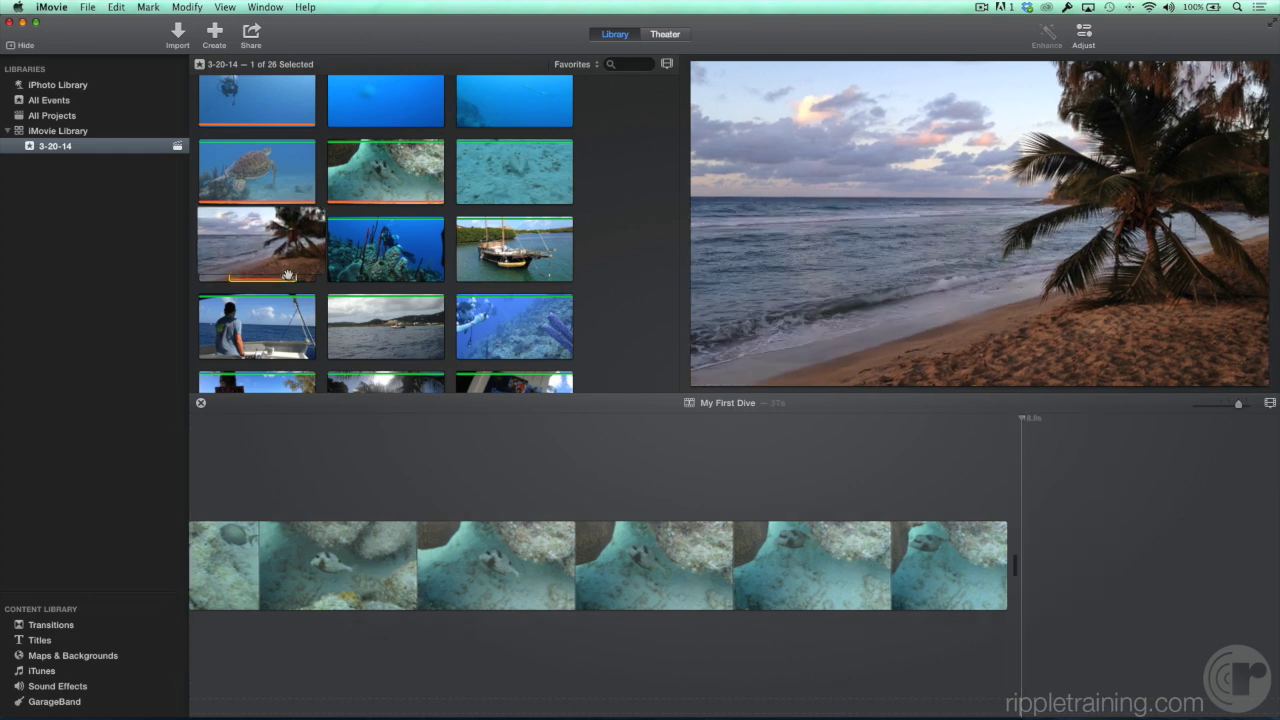
mouse_move(338, 264)
mouse_down()
mouse_move(580, 265)
mouse_move(640, 240)
mouse_move(1150, 565)
mouse_up()
click(423, 272)
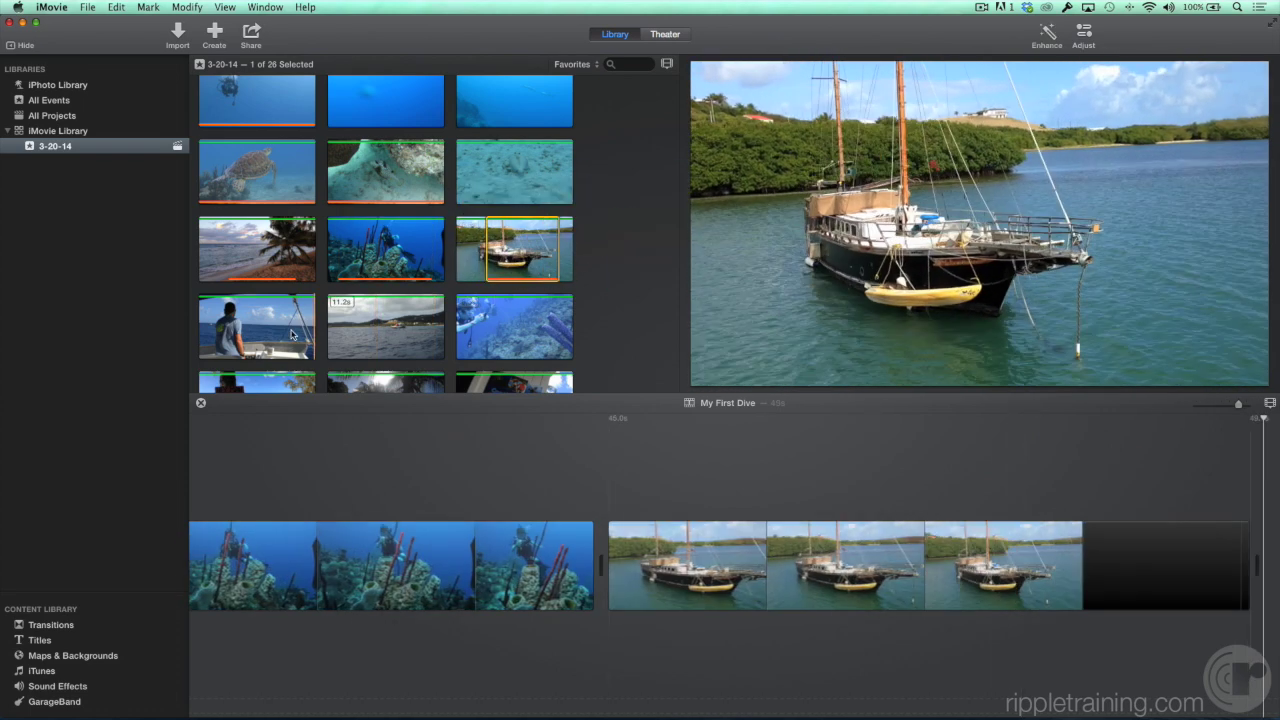
drag(217, 330, 295, 333)
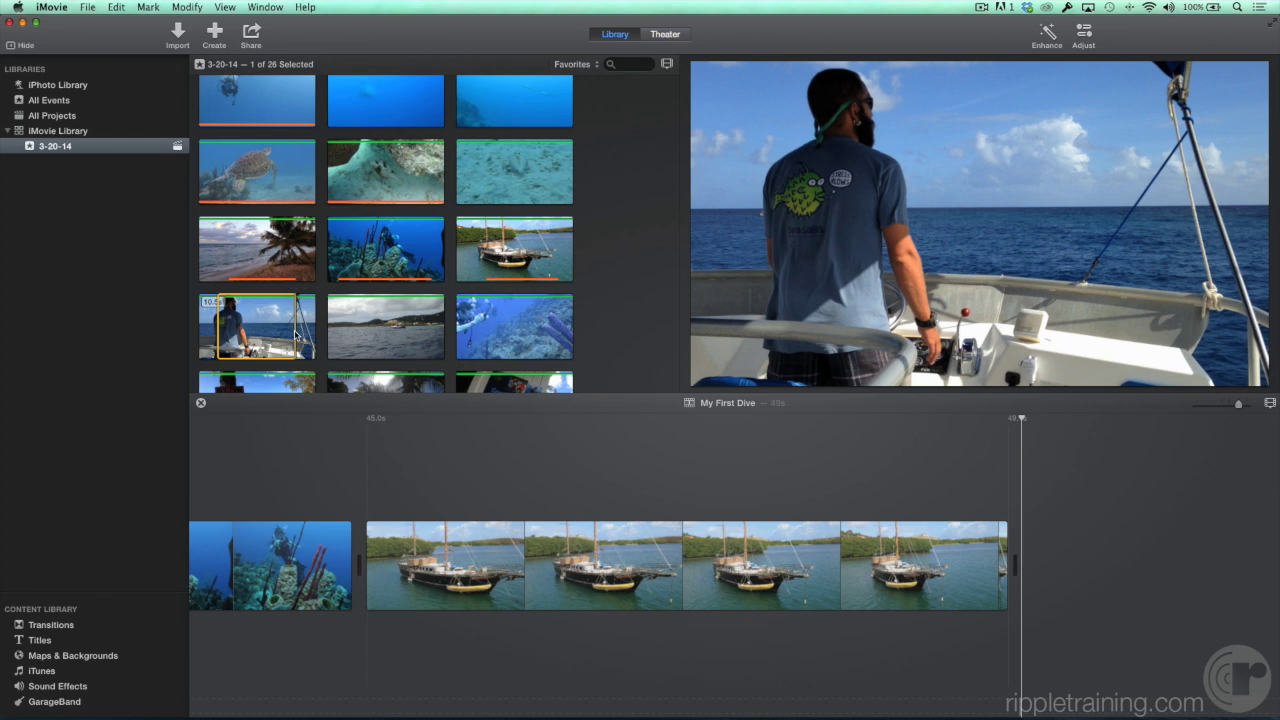
key(e)
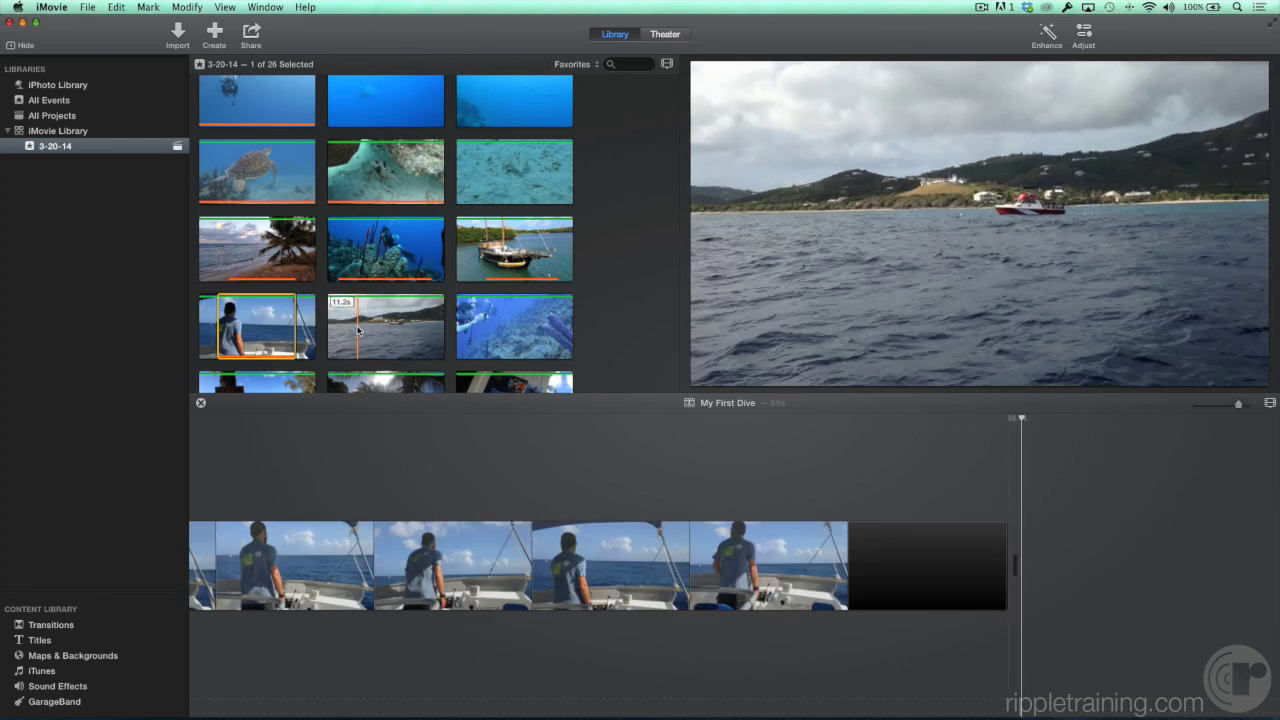
click(435, 351)
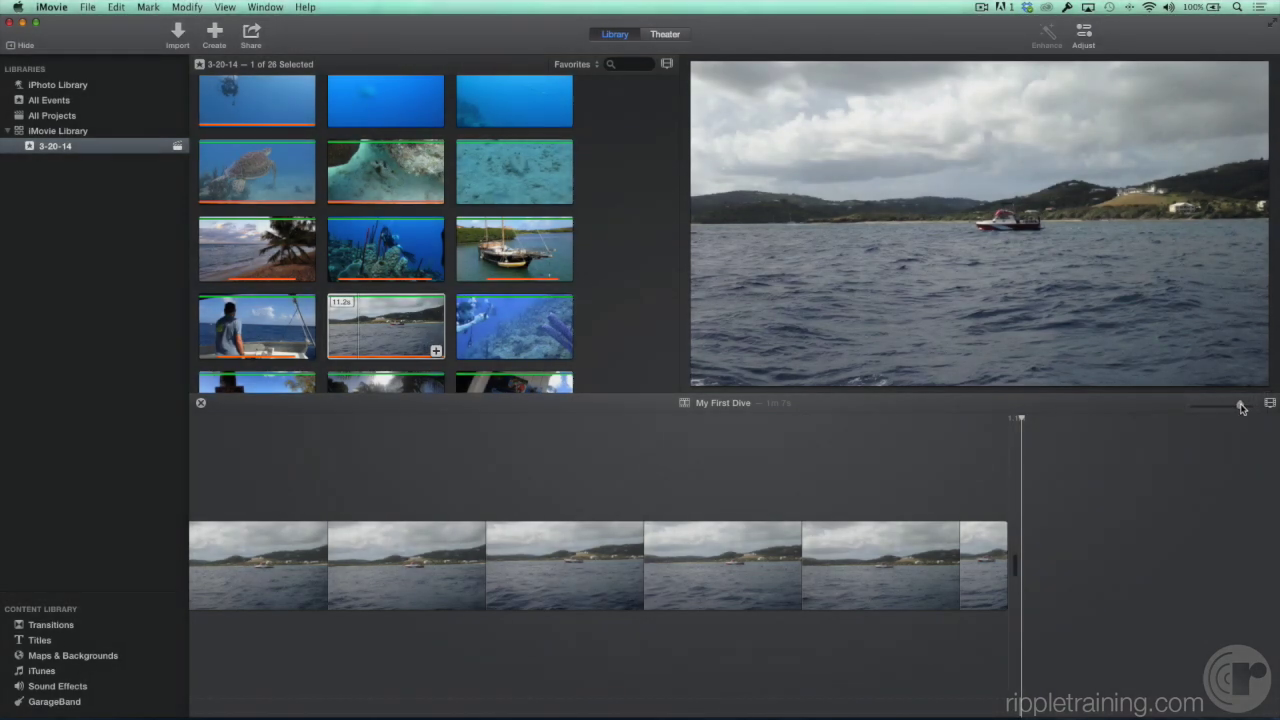
drag(1238, 408, 1200, 409)
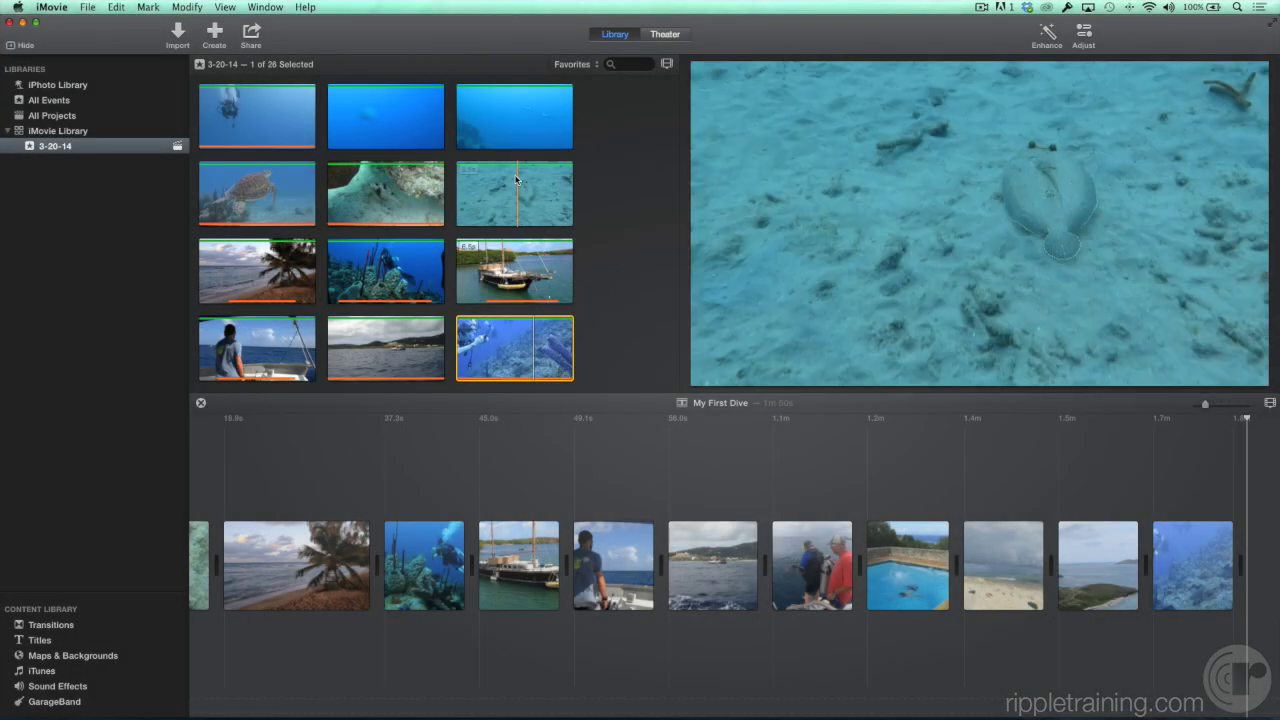
click(500, 116)
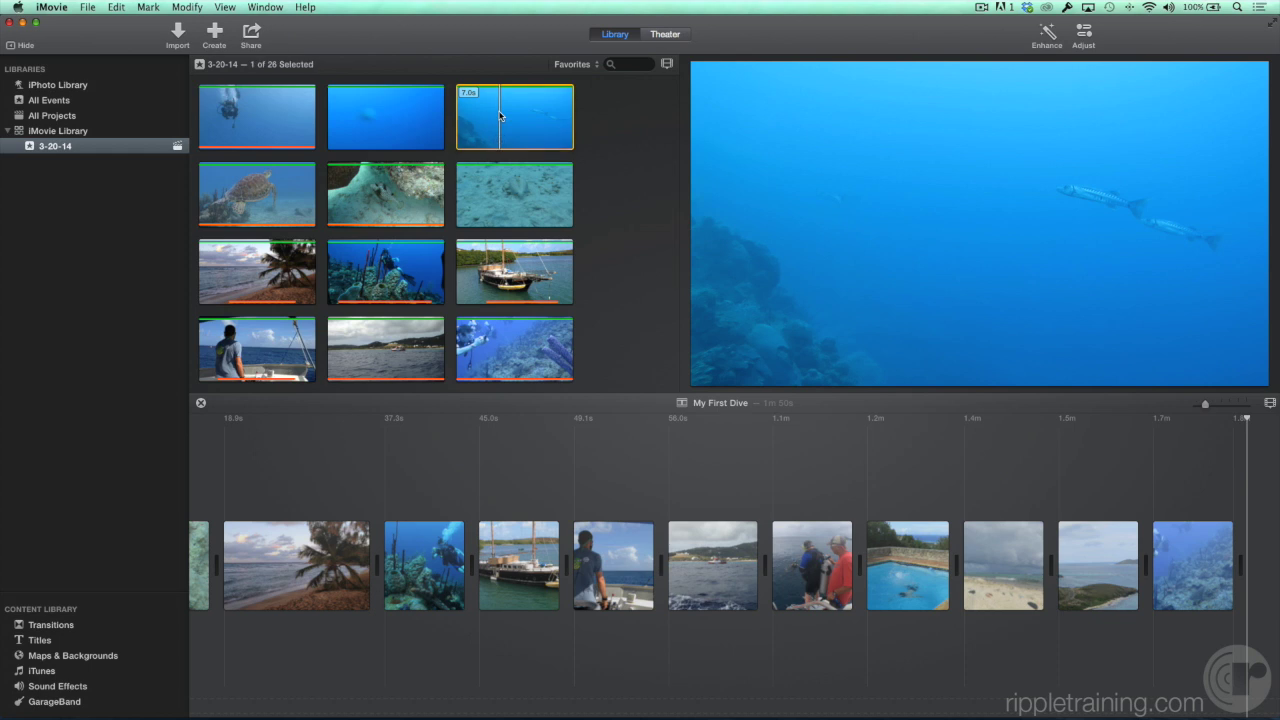
drag(508, 424, 464, 579)
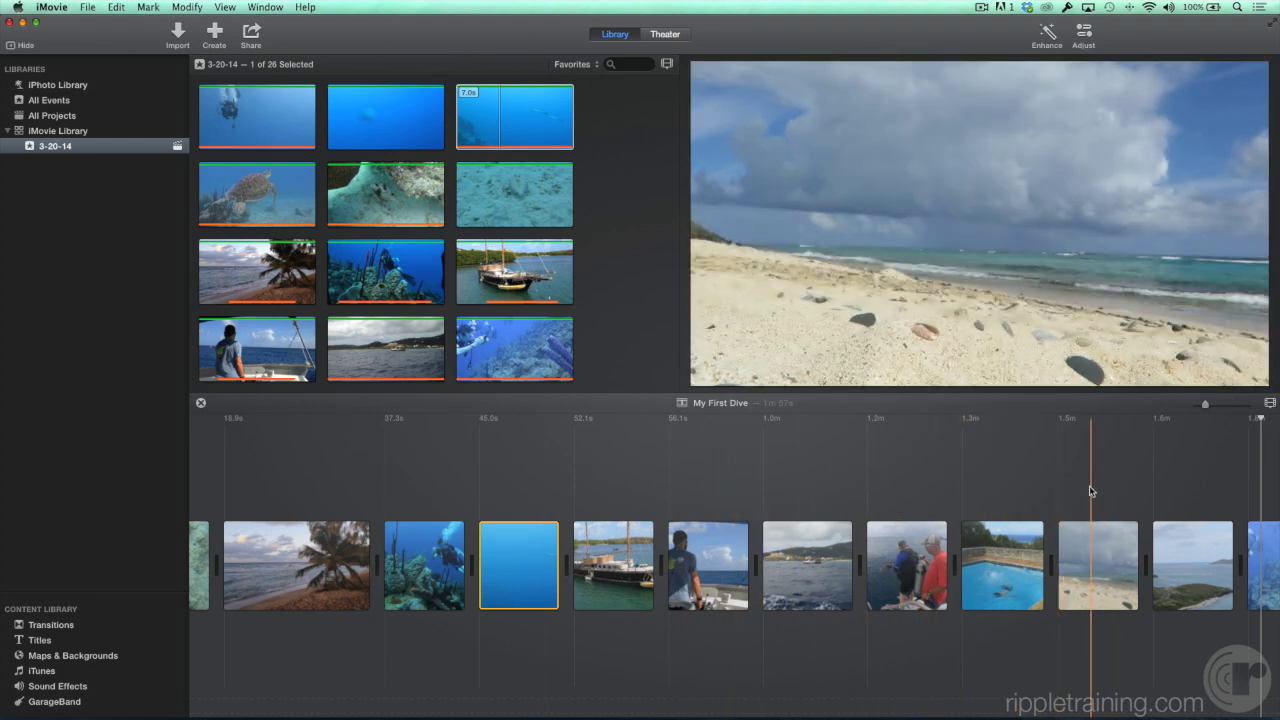
click(765, 487)
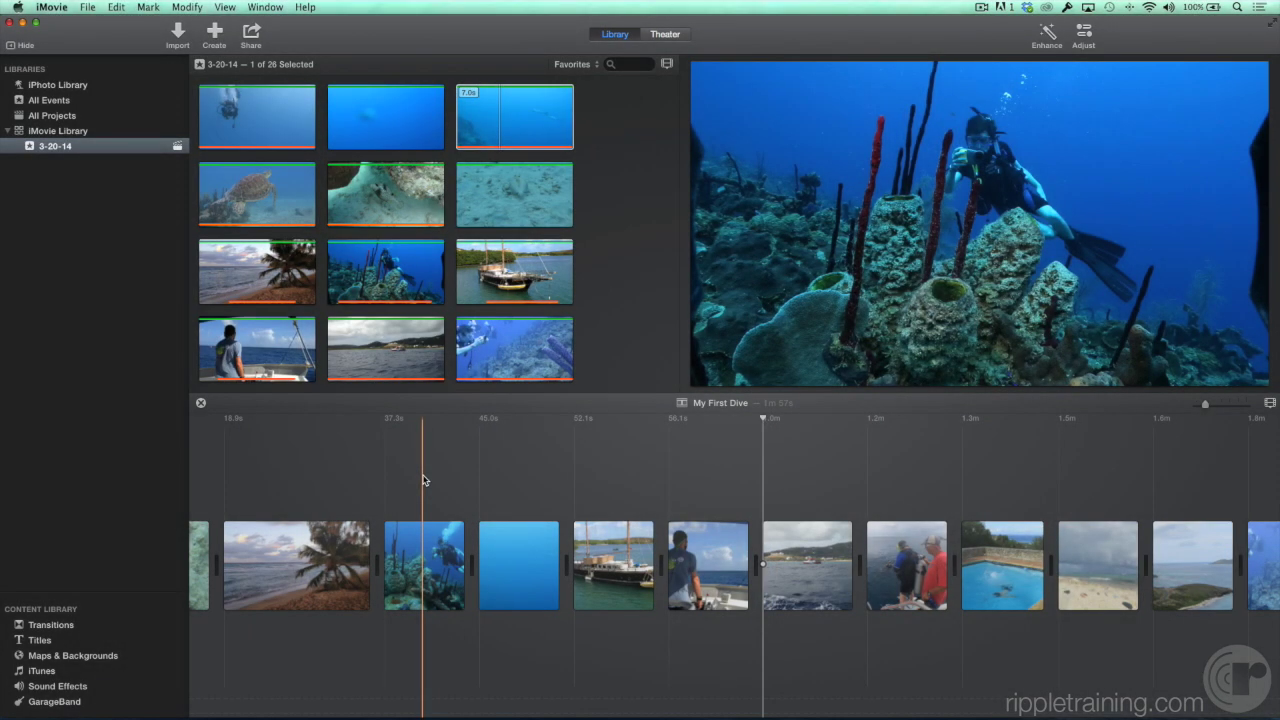
key(space)
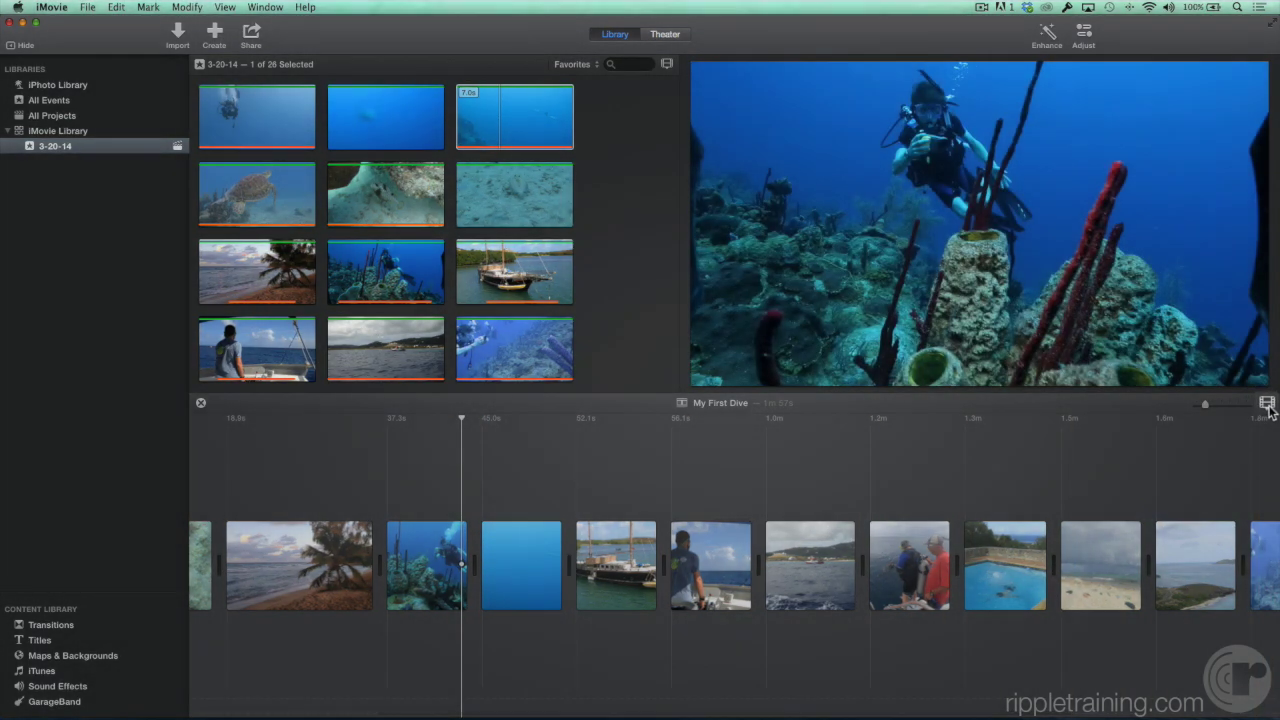
Enlarge the timeline clip size and turn on audio waveforms beneath the clips.
click(1271, 405)
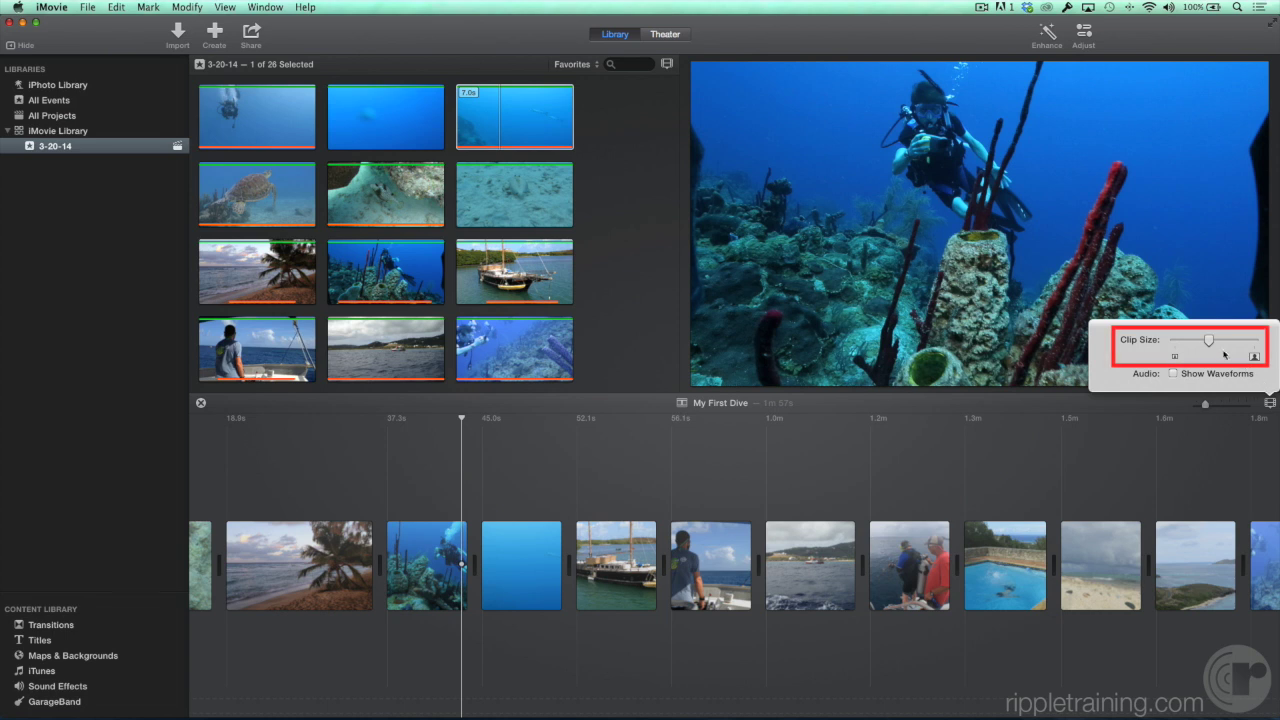
drag(1211, 342, 1241, 342)
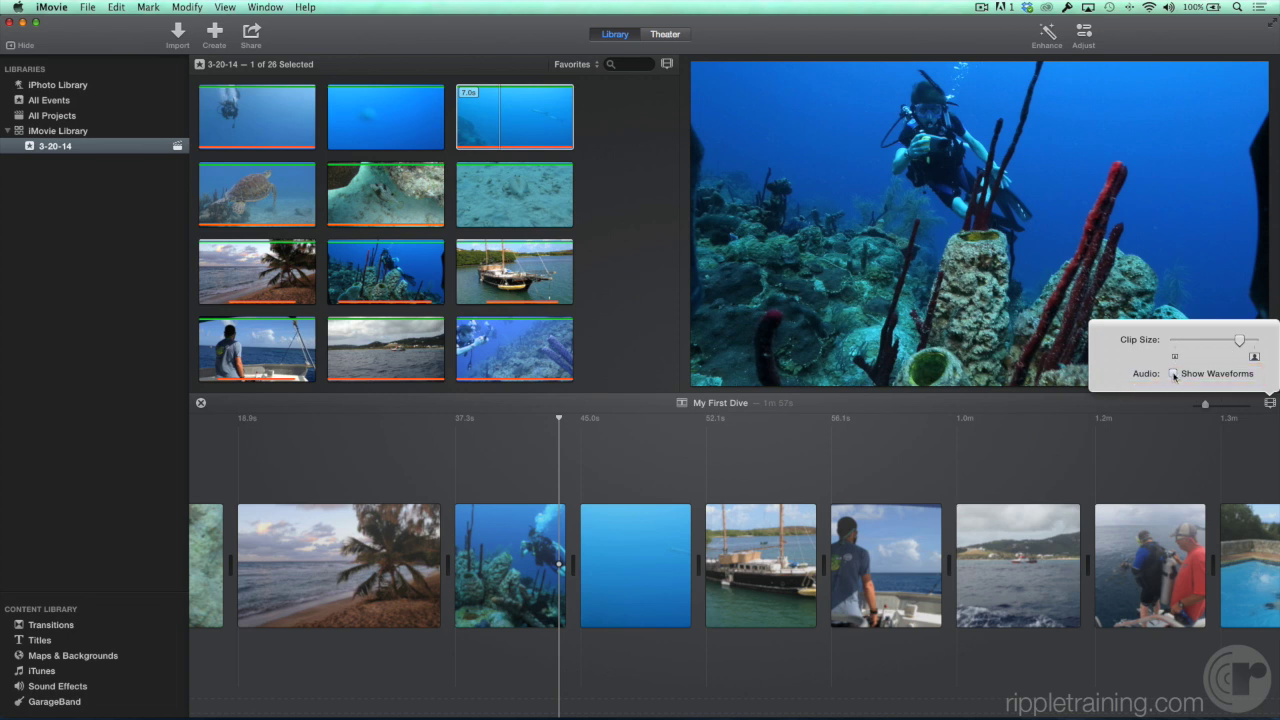
click(1174, 374)
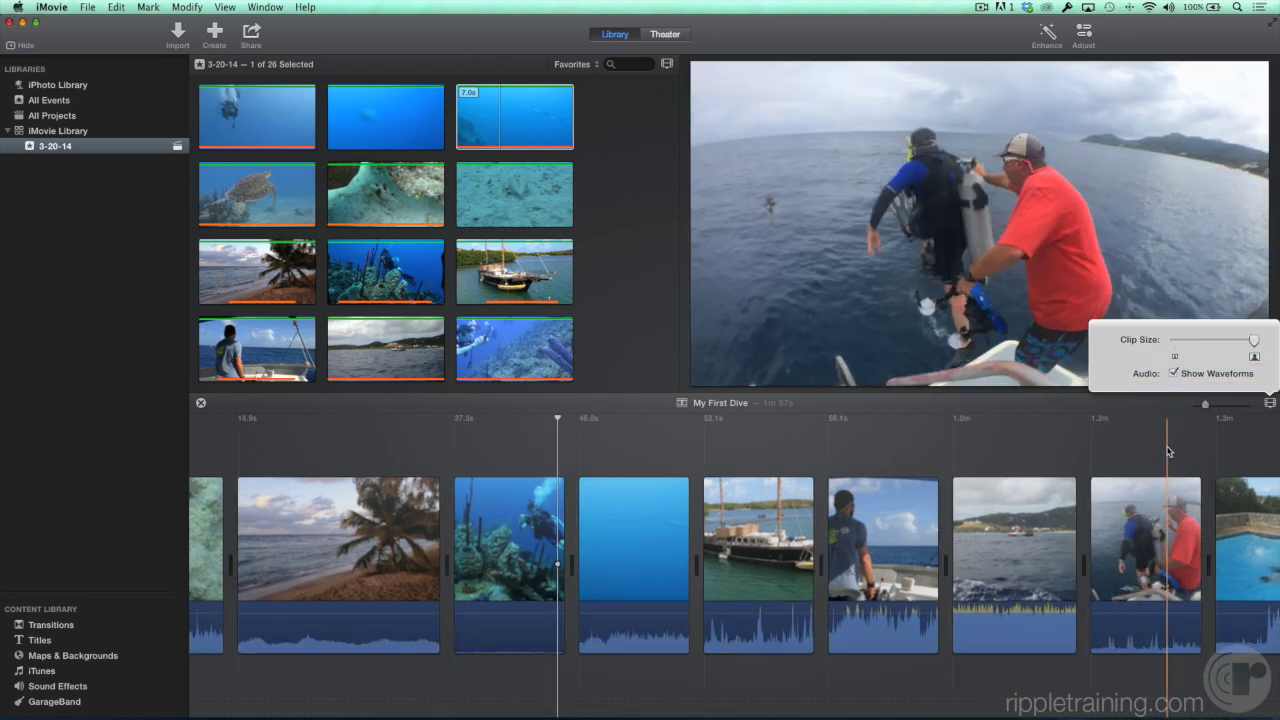
click(1190, 412)
drag(1205, 409, 1200, 409)
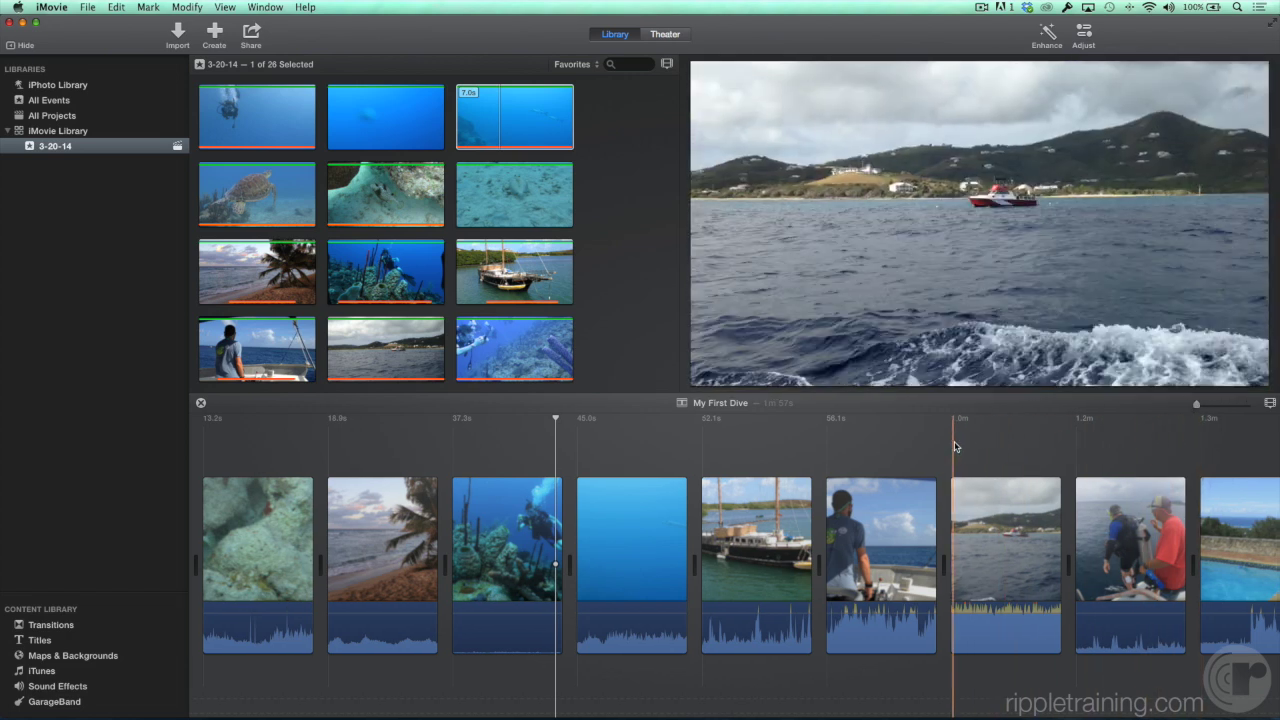
scroll(955, 447, right, 3)
scroll(955, 447, right, 5)
scroll(953, 445, left, 4)
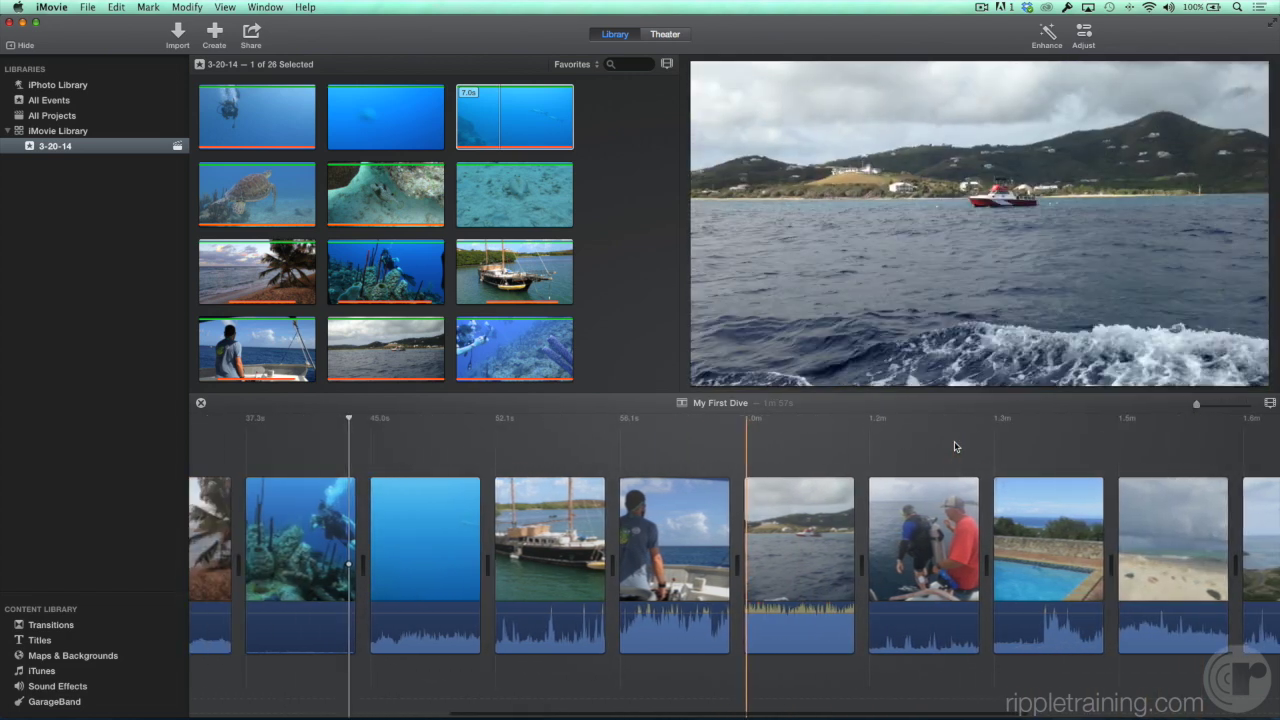
scroll(951, 443, right, 10)
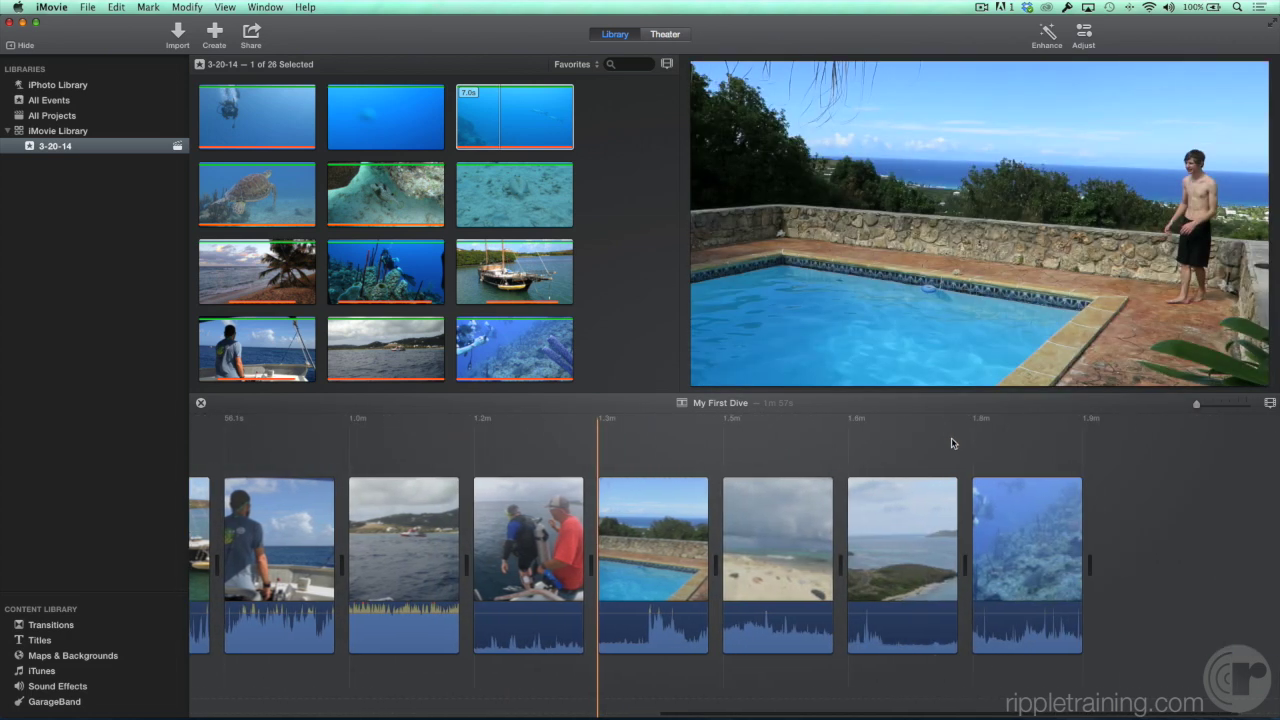
scroll(950, 441, left, 5)
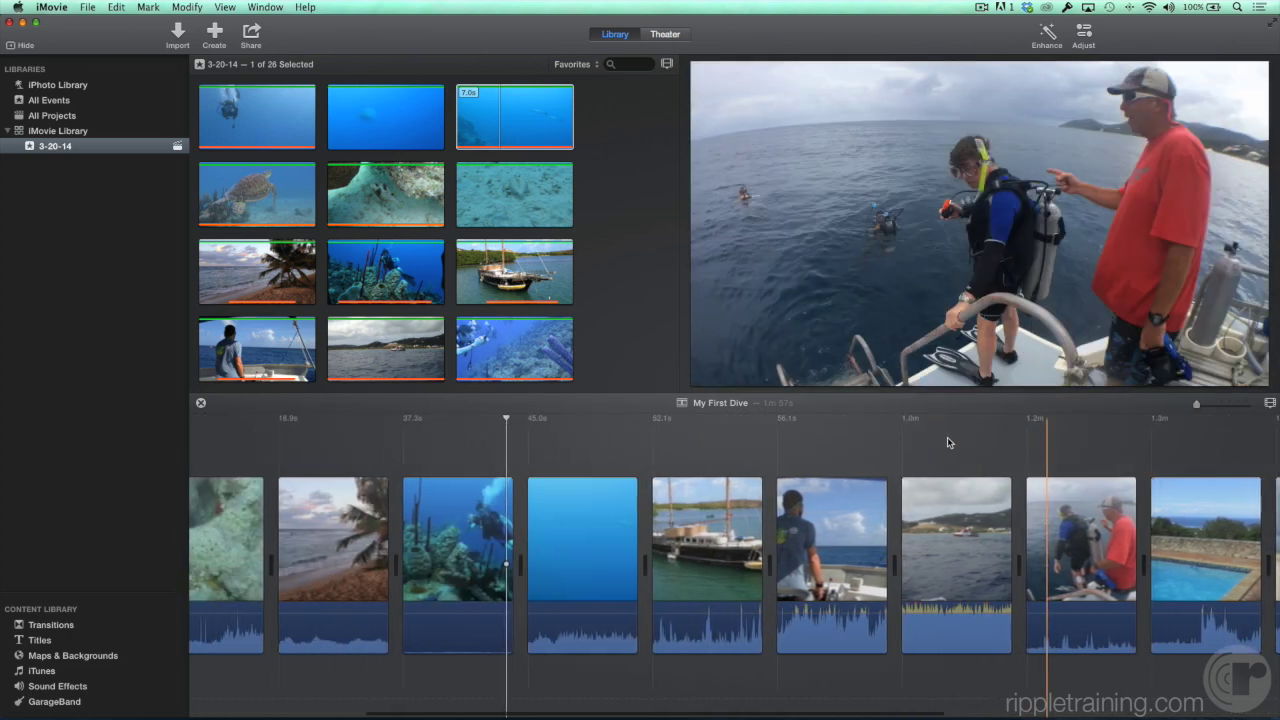
Turn Wrapping Timeline on, then off again to keep the timeline in a single row.
click(228, 7)
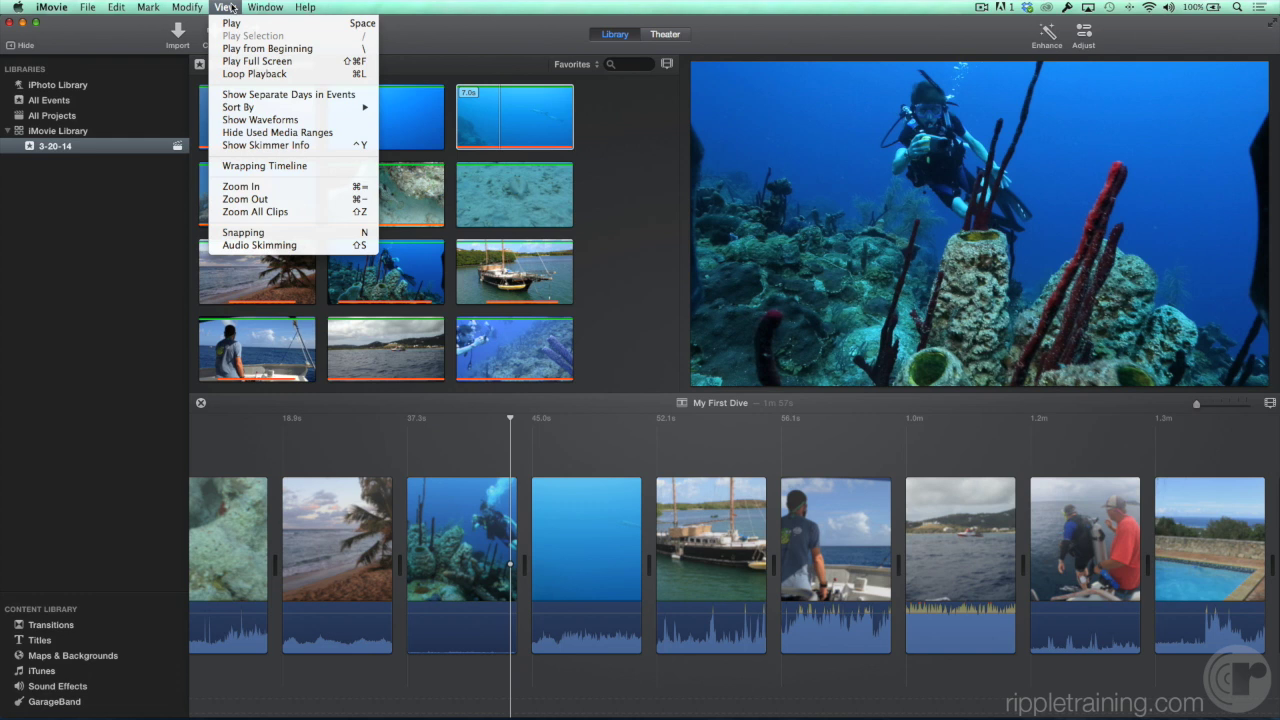
click(237, 166)
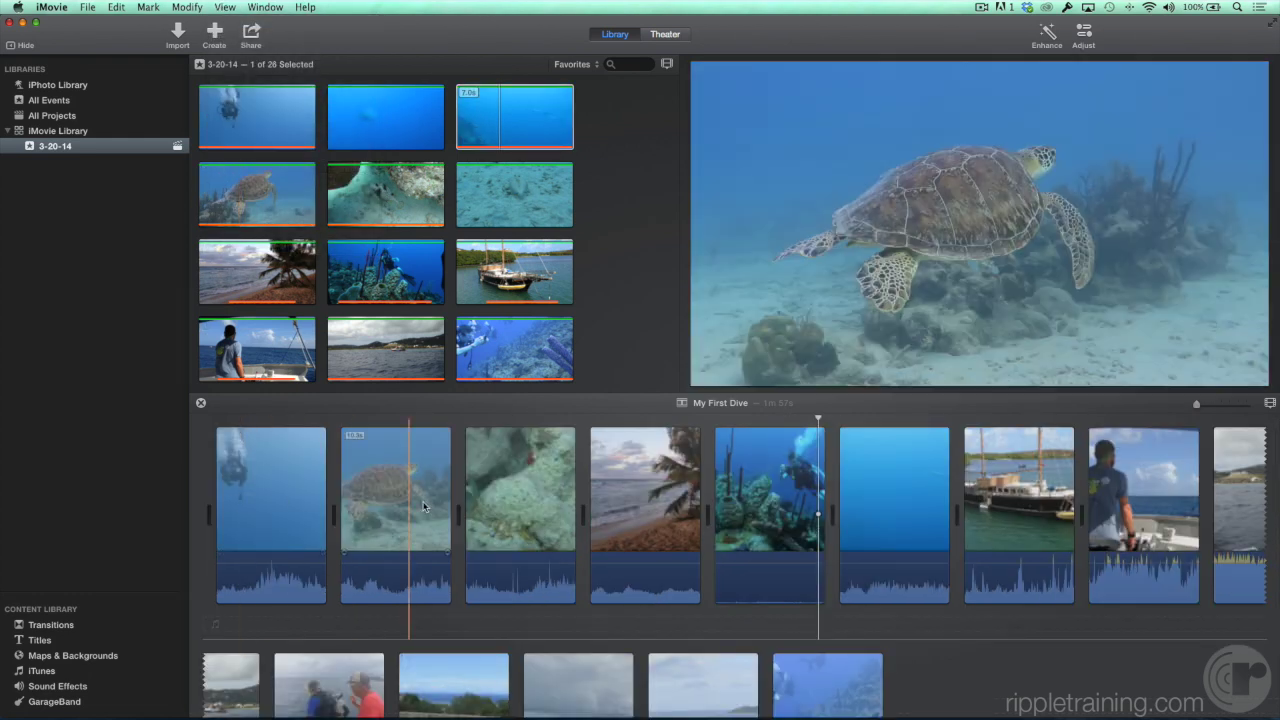
scroll(423, 506, down, 3)
scroll(460, 525, up, 3)
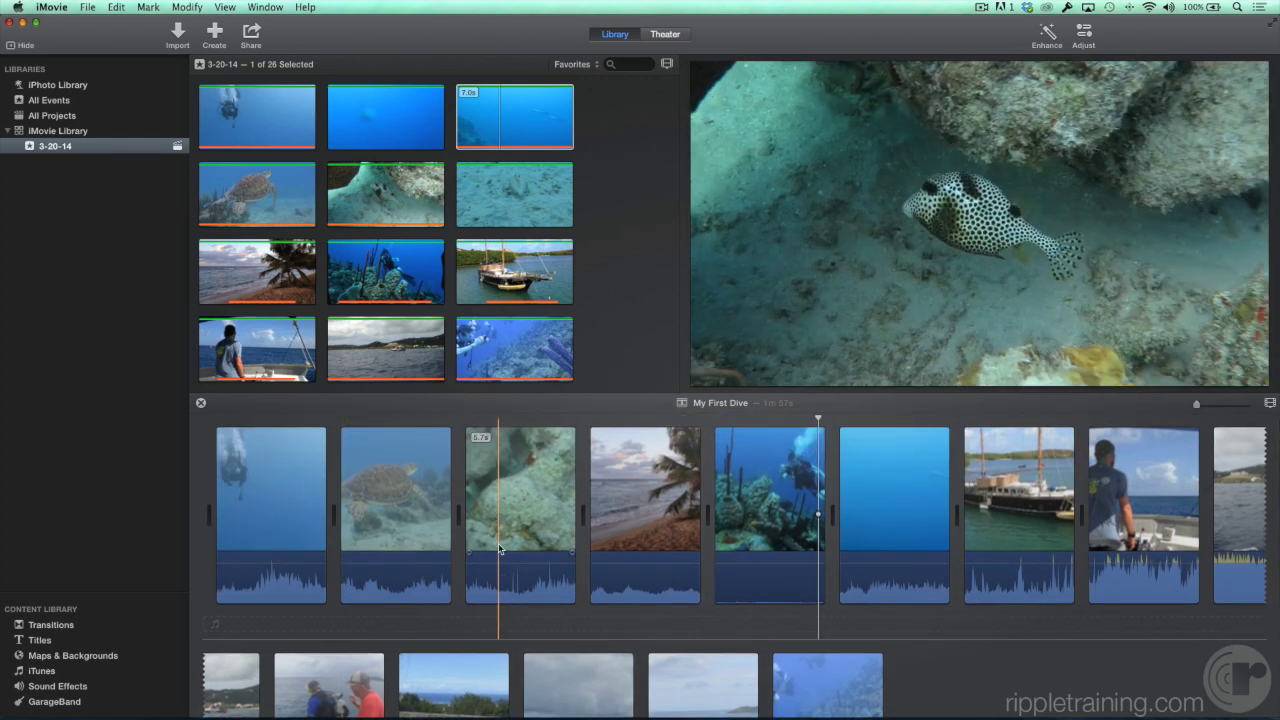
click(229, 7)
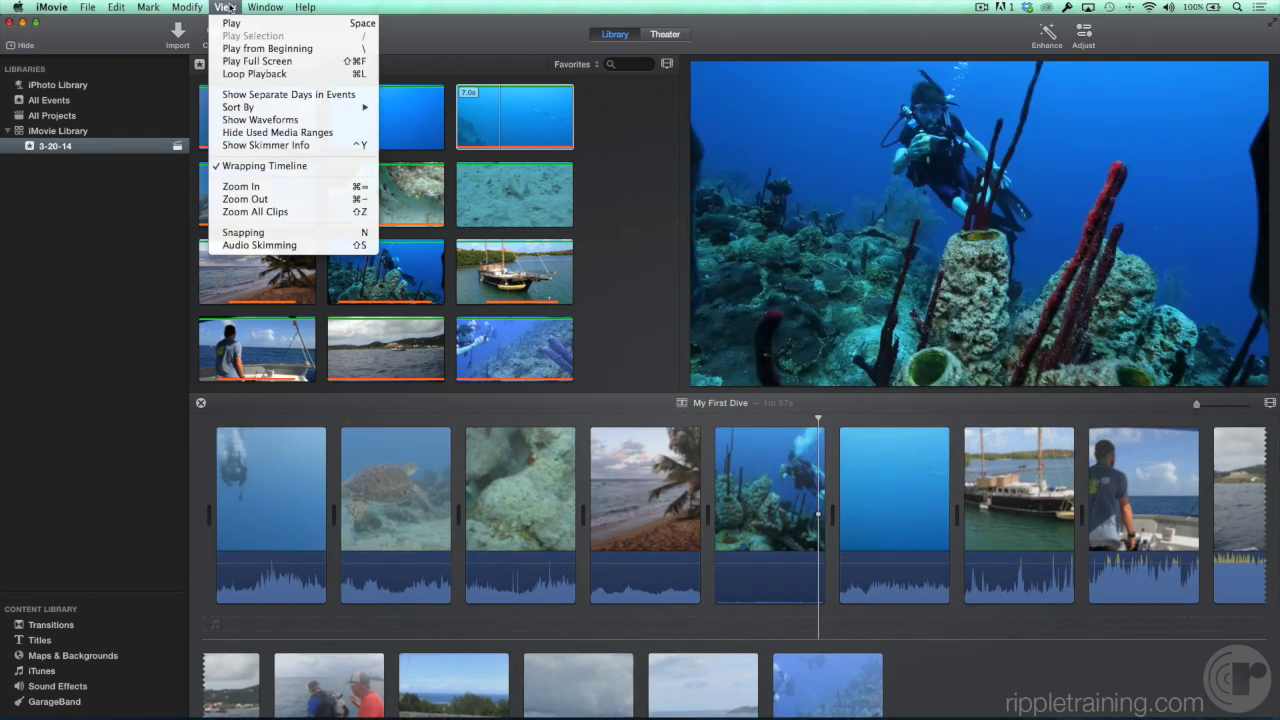
click(232, 166)
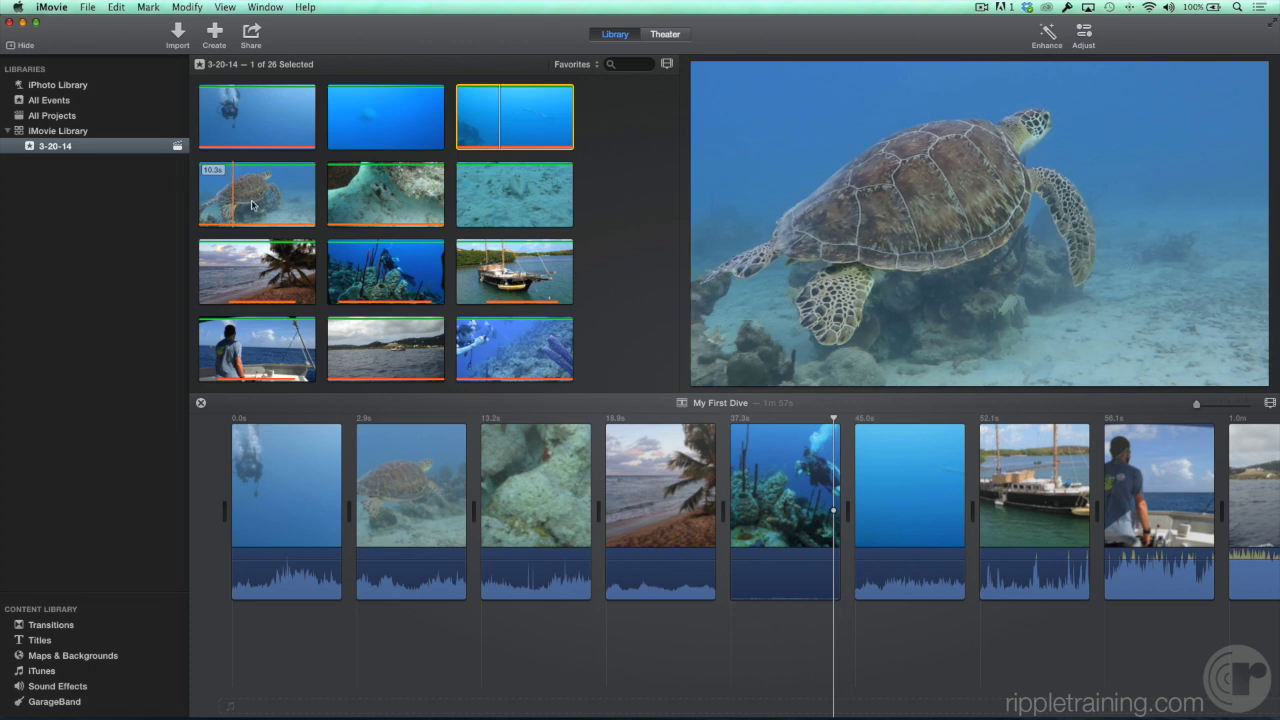
Move the reef diver clip into third position and select the open-water and boat clips together.
click(775, 505)
drag(779, 505, 488, 535)
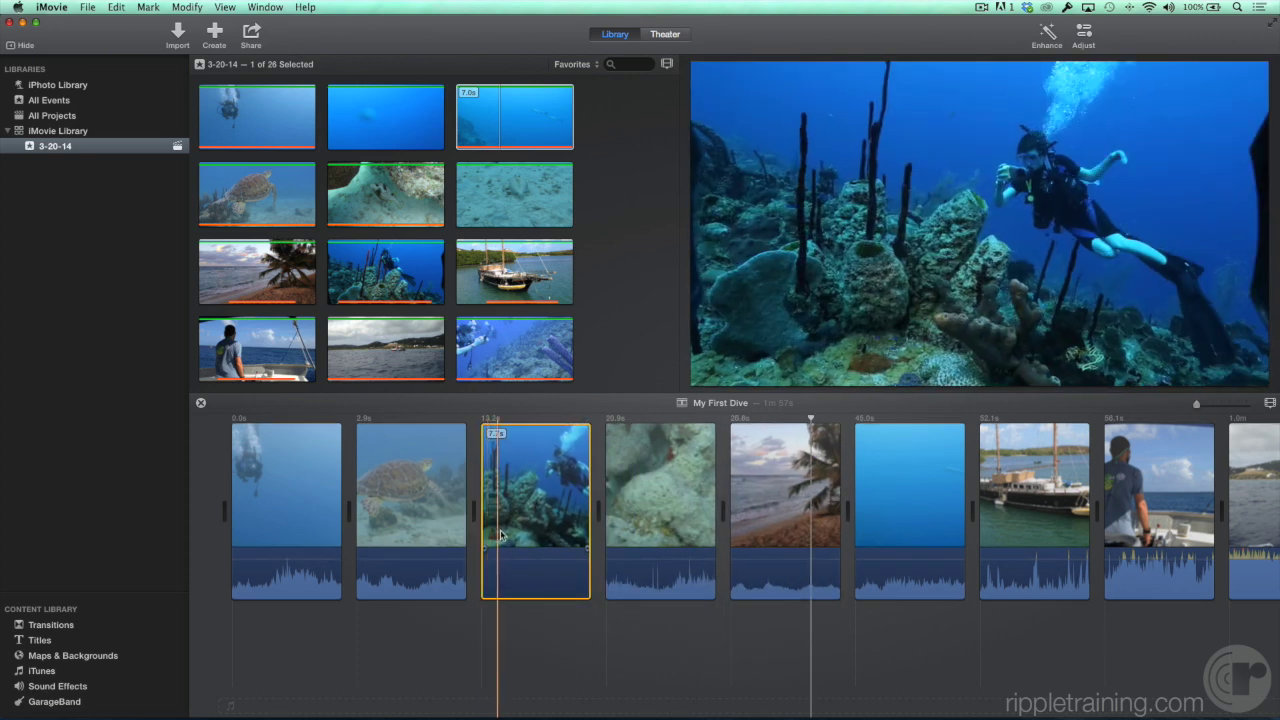
drag(1067, 645, 377, 587)
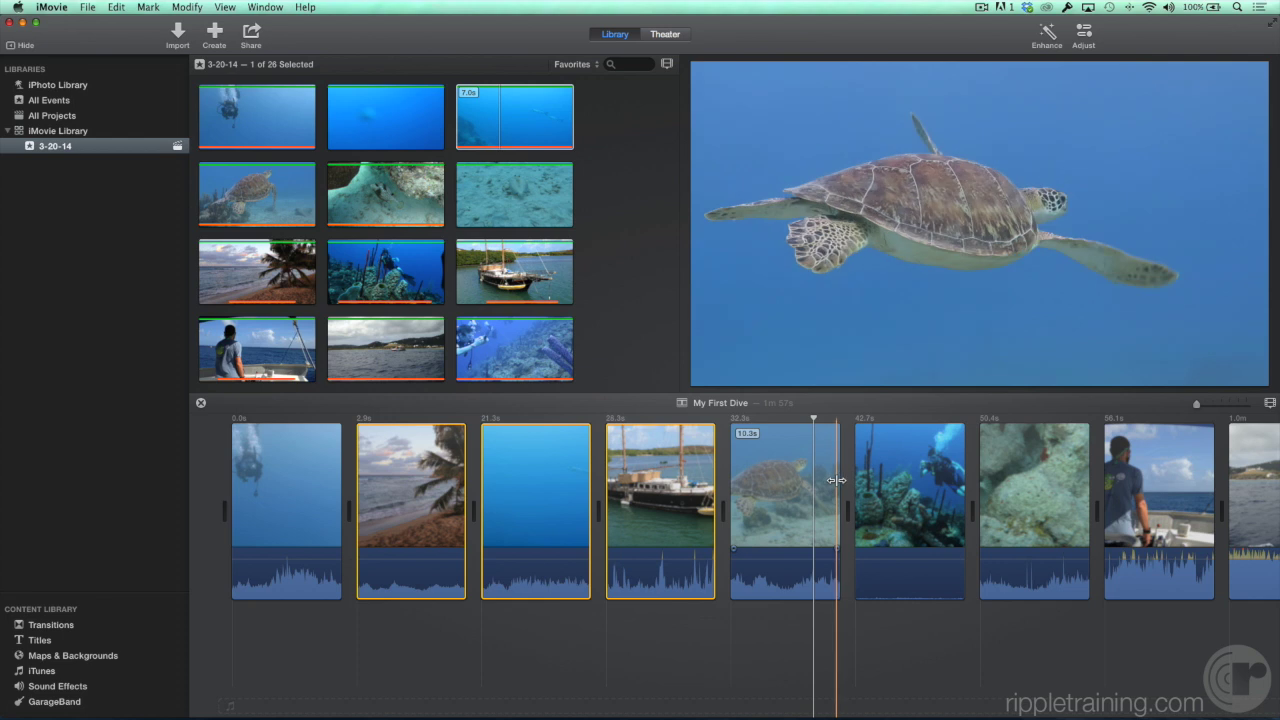
Trim 0.7s off the turtle clip, trim the diver clip to the playhead, and cut the sand clip to 3.8s.
drag(836, 481, 777, 491)
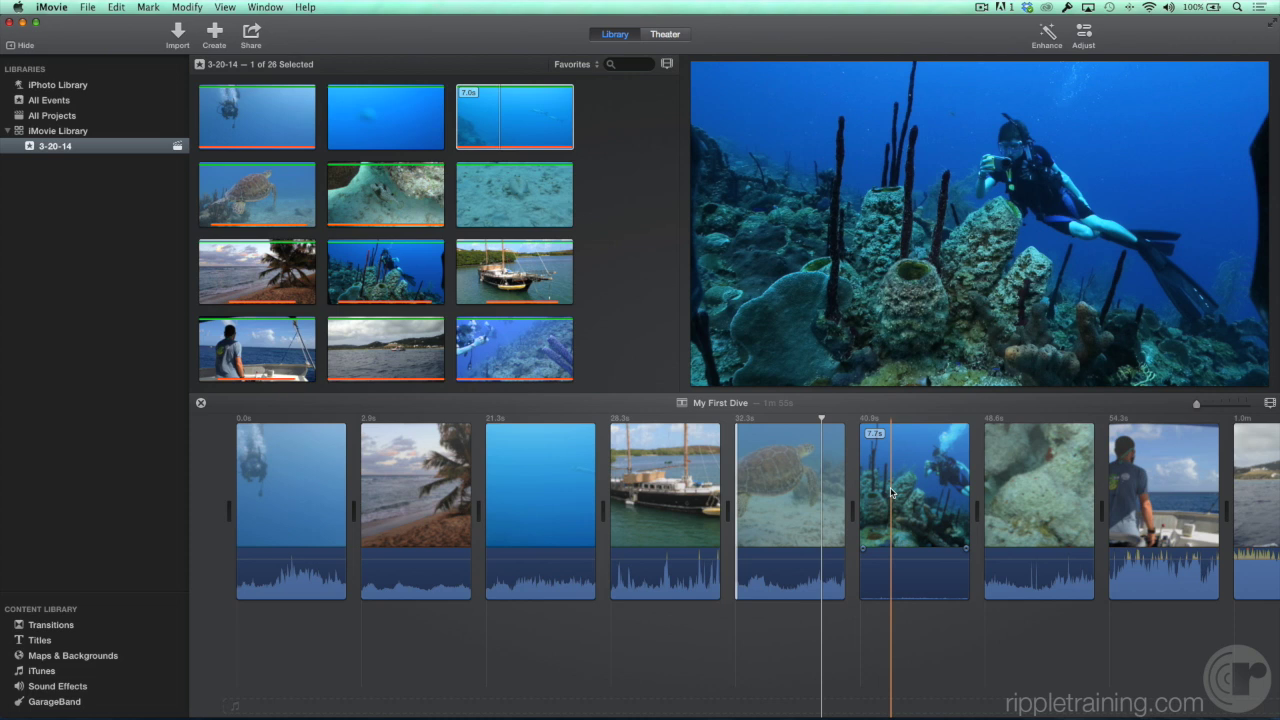
click(892, 492)
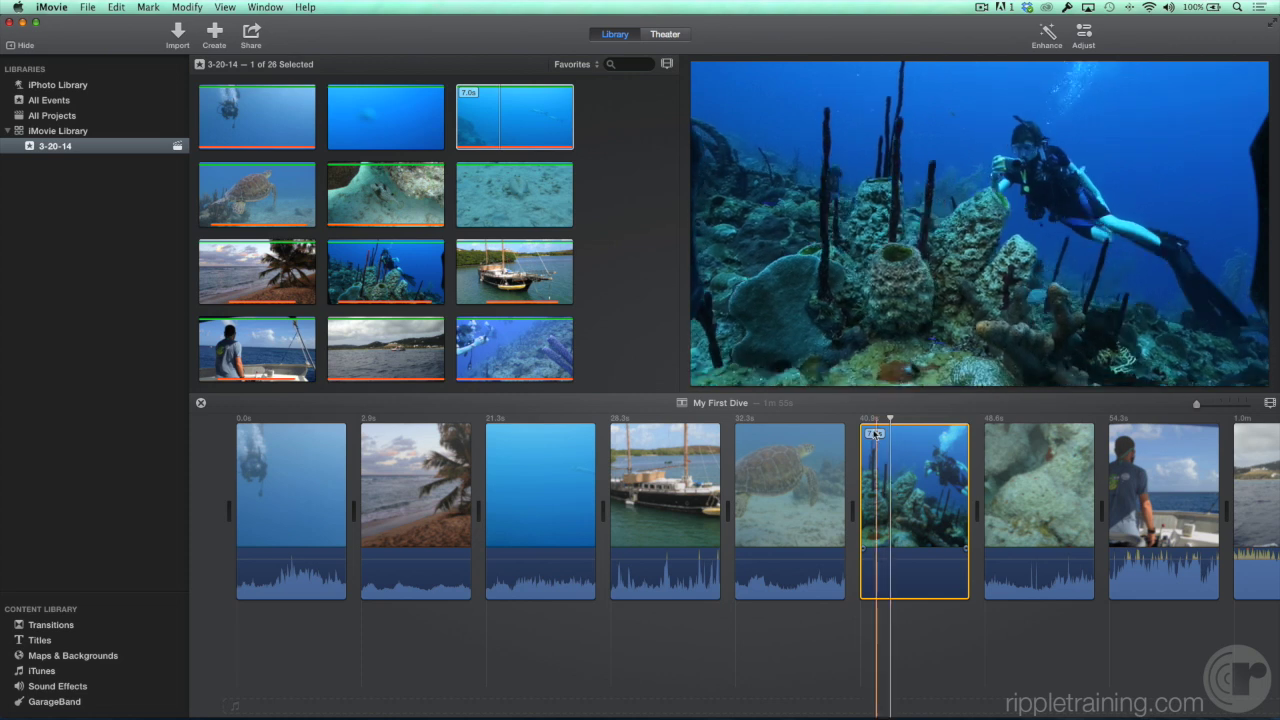
click(186, 8)
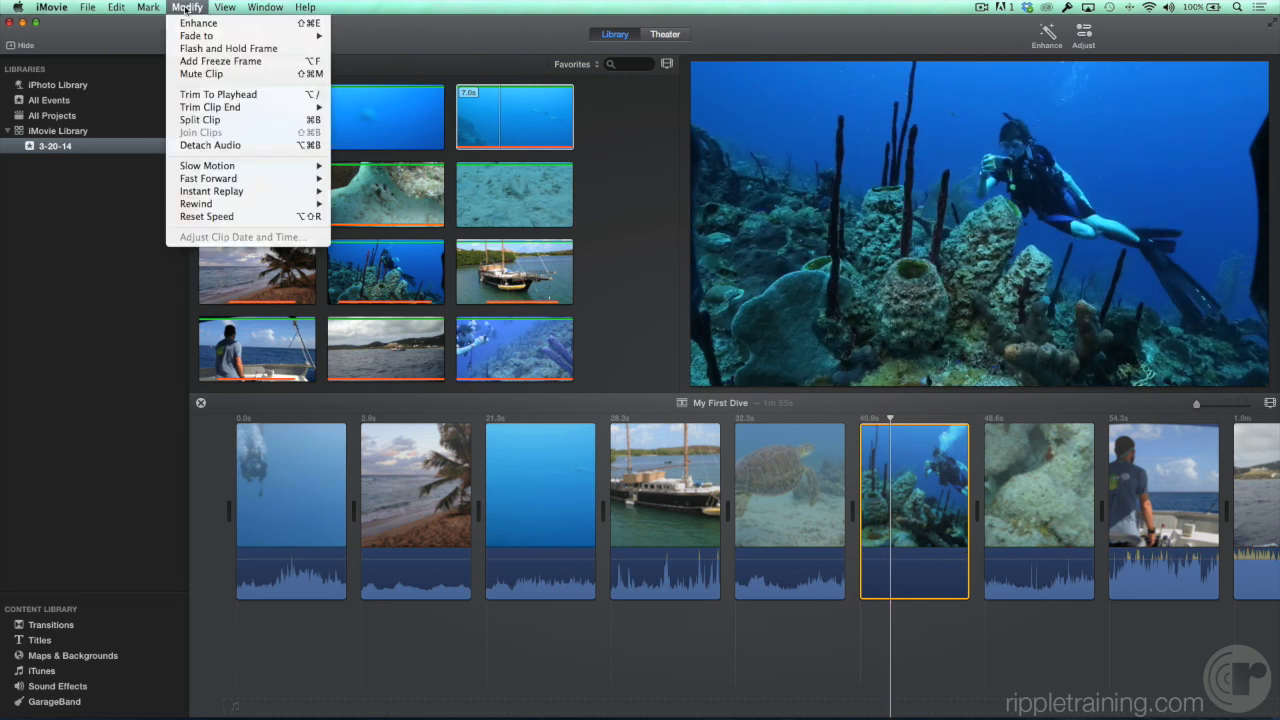
click(193, 94)
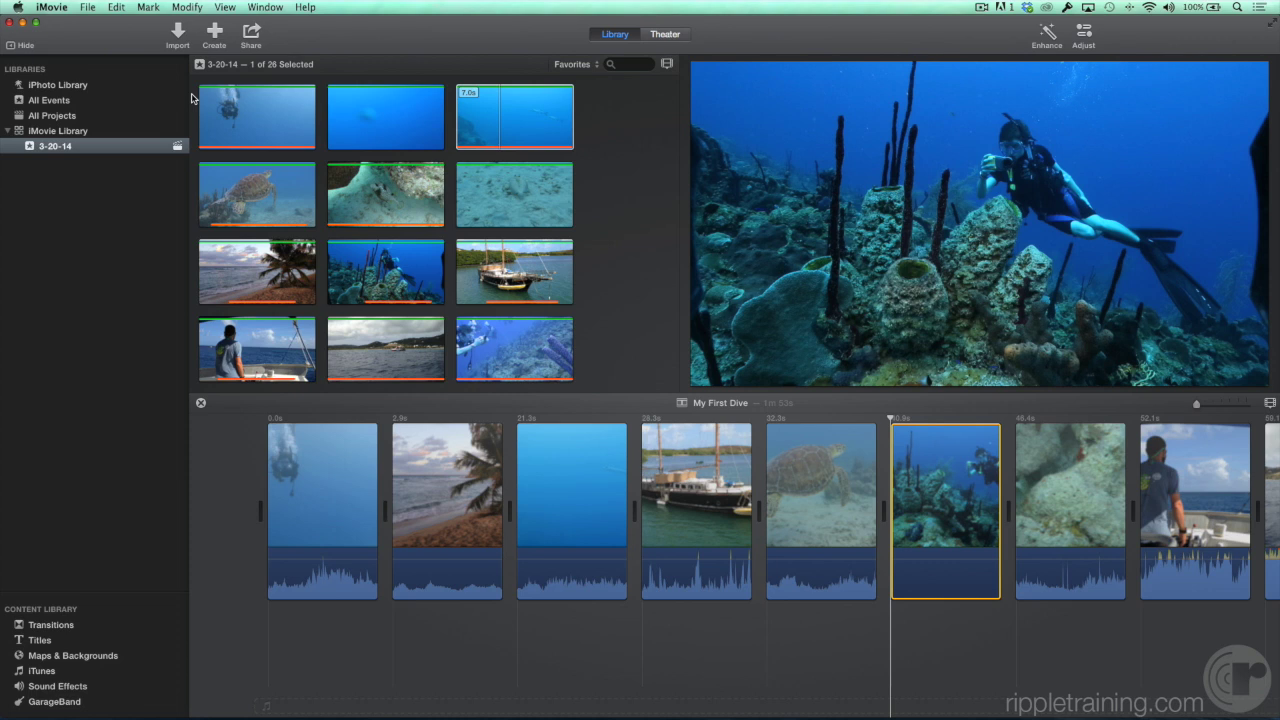
click(822, 650)
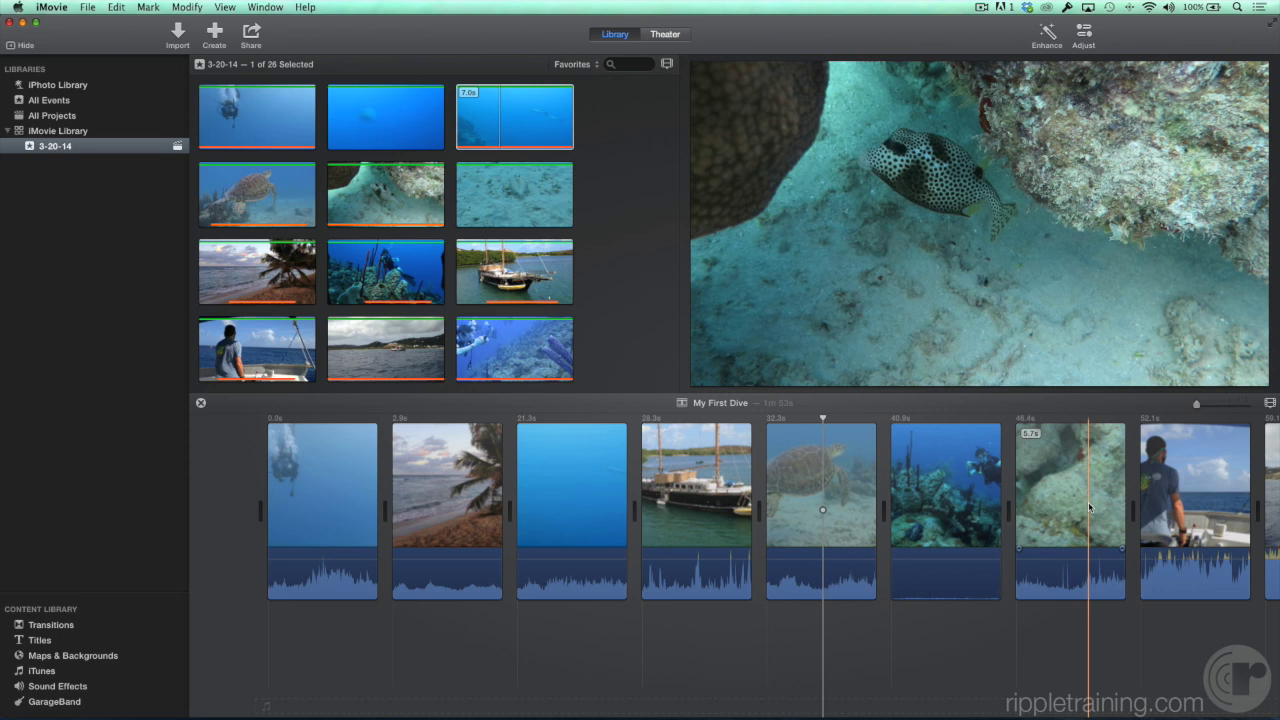
key(alt+/)
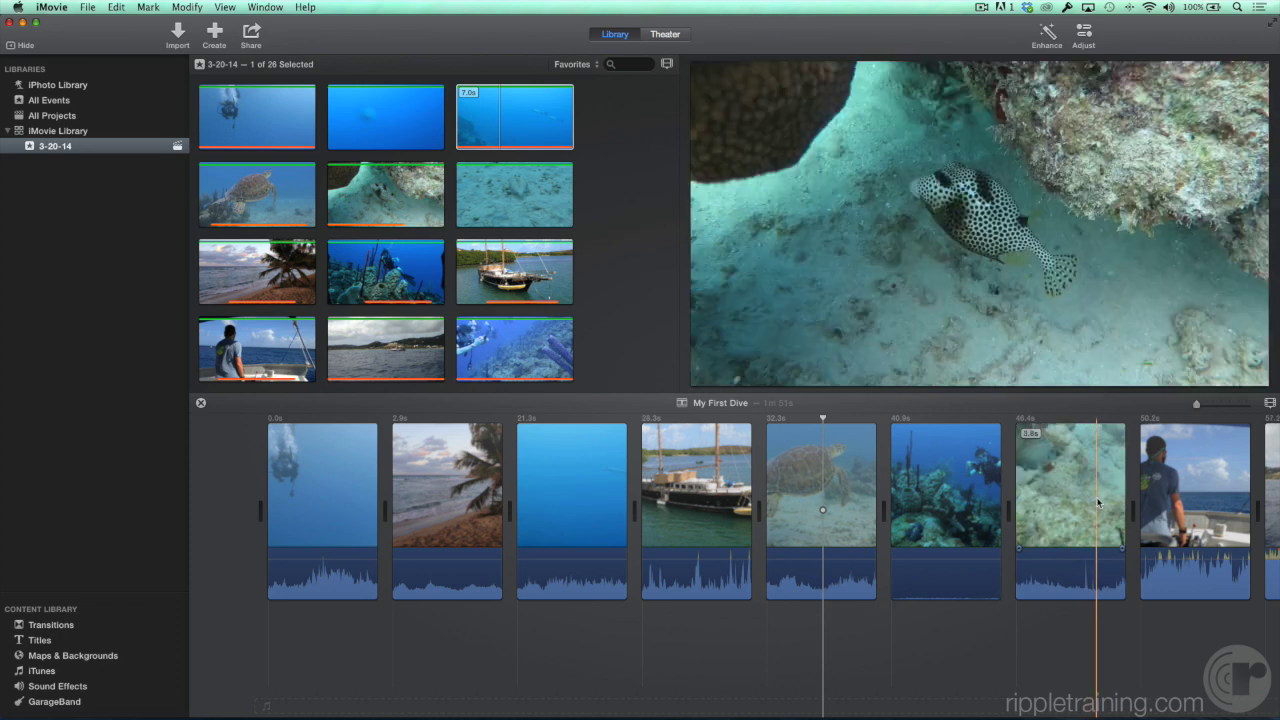